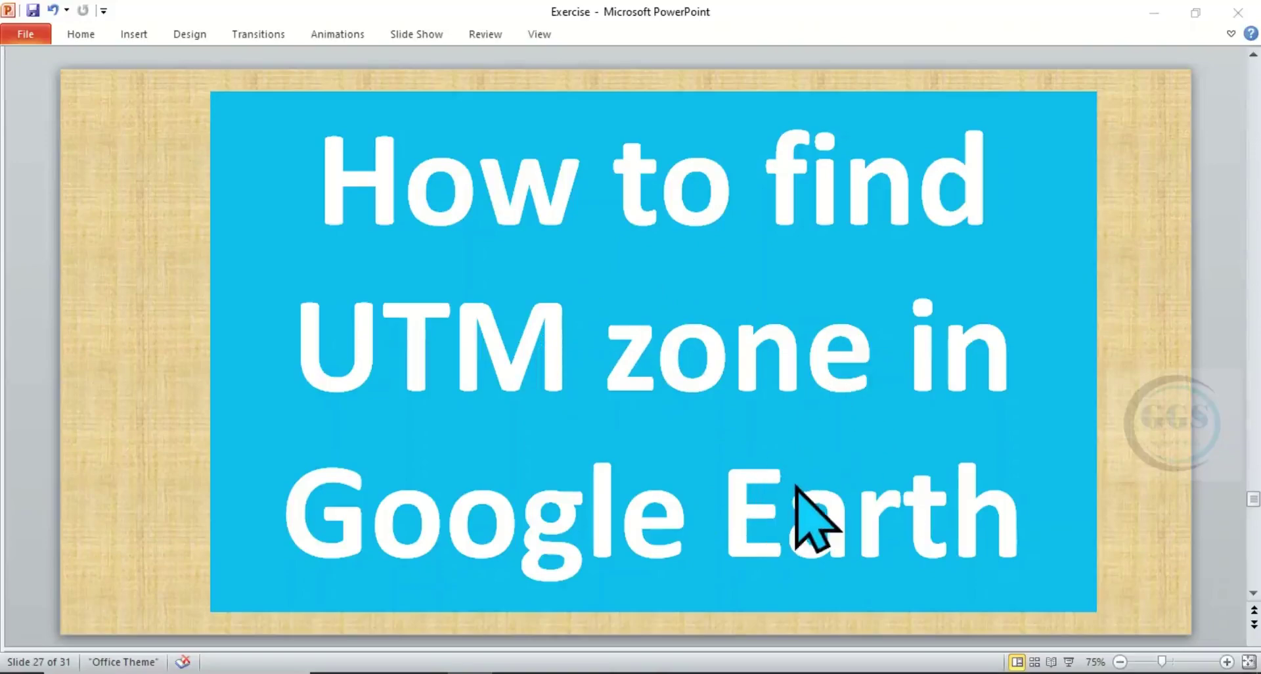
# Step: Minimize the PowerPoint UTM-zone title slide to reveal the Chrome window behind it
pyautogui.click(1154, 12)
# Step: Switch Chrome to the Universal Transverse Mercator Wikipedia article tab
pyautogui.click(371, 20)
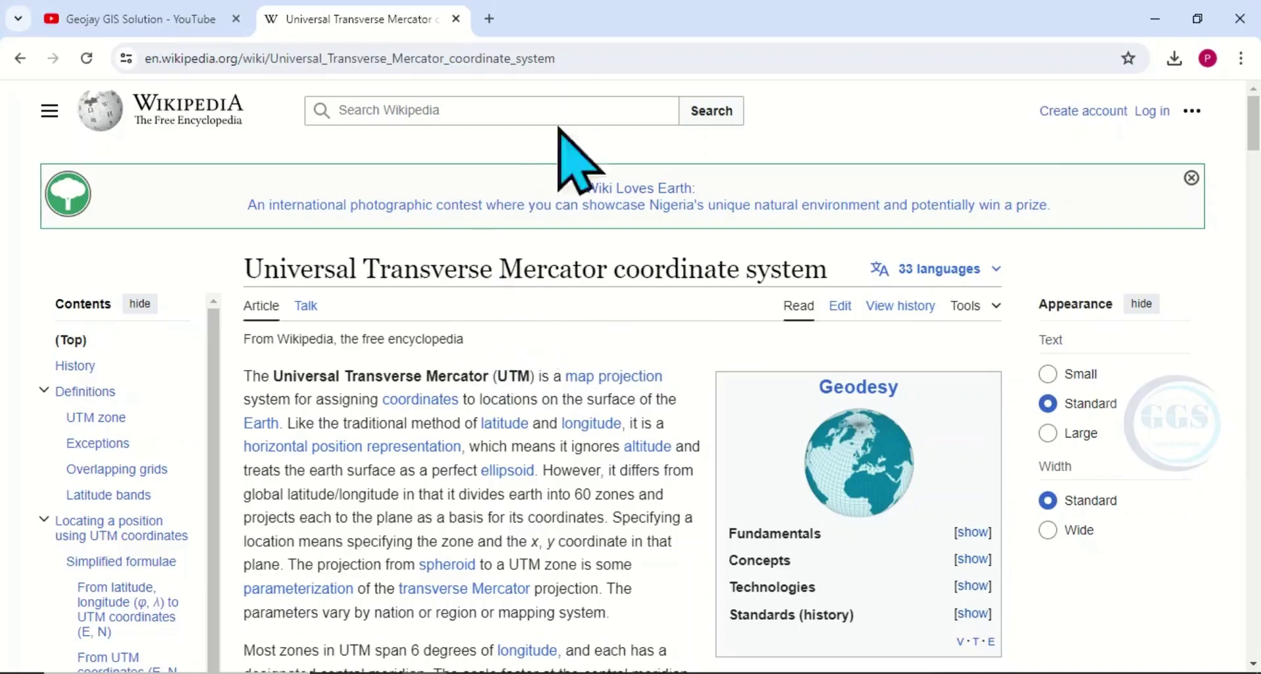
# Step: Minimize Chrome and turn the Google Earth globe to centre the Arabian Sea
pyautogui.click(1155, 19)
pyautogui.moveTo(746, 313); pyautogui.dragTo(644, 297)
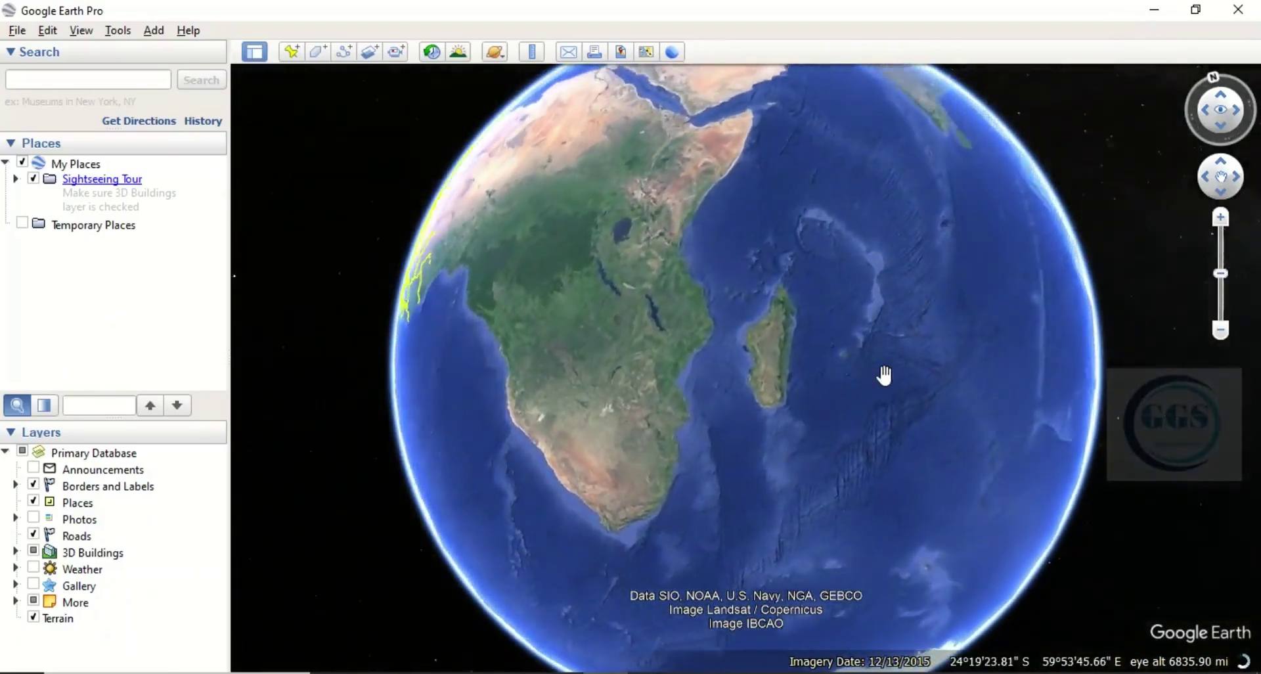
pyautogui.moveTo(810, 301); pyautogui.dragTo(810, 368)
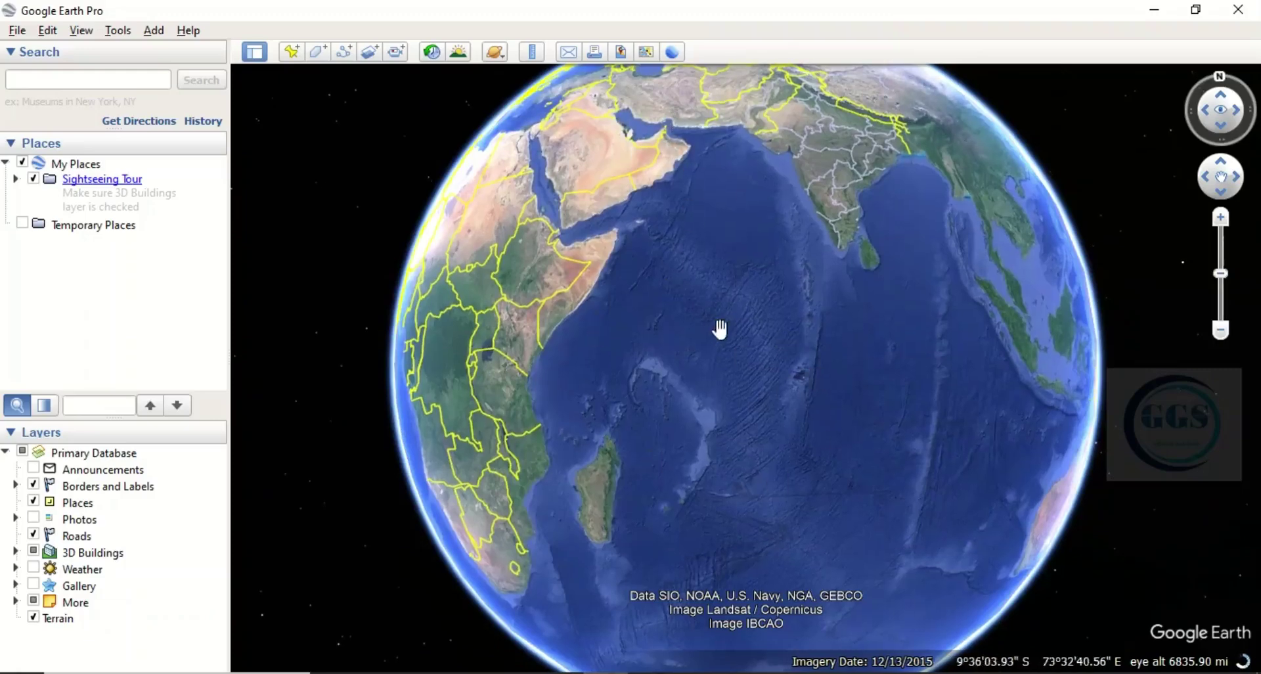
# Step: Turn on View > Grid and rotate the globe so Africa sits in the centre
pyautogui.click(83, 30)
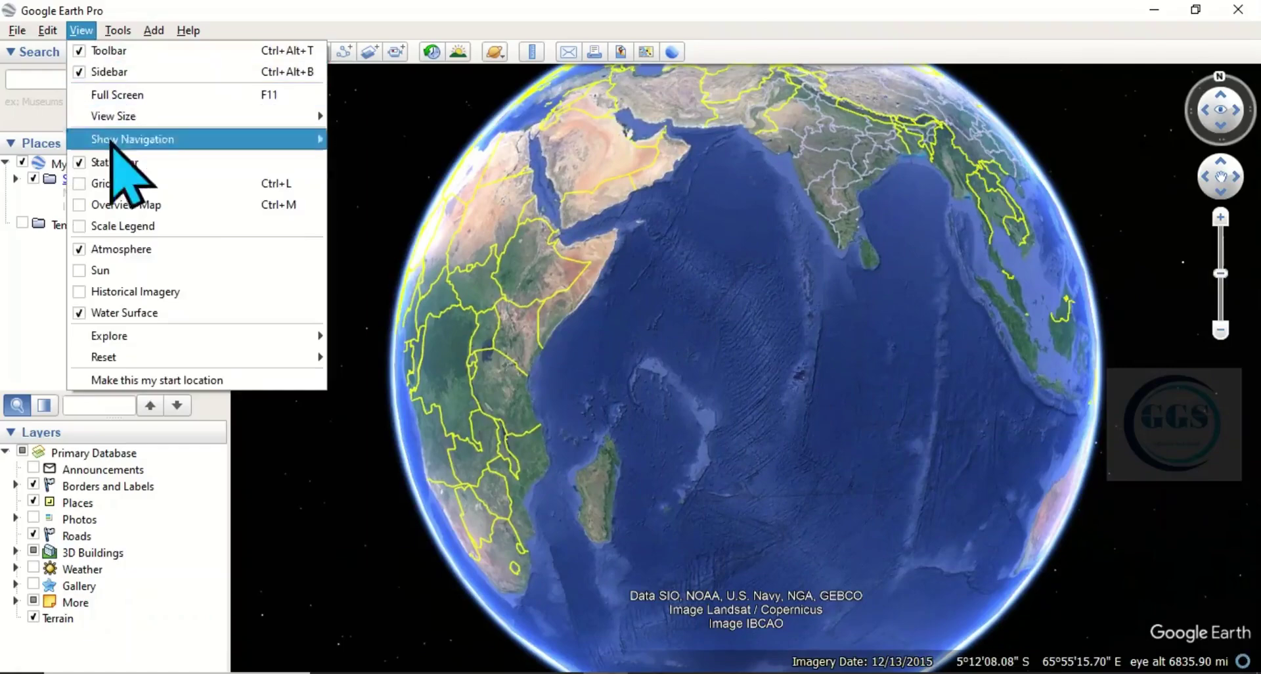
pyautogui.click(99, 184)
pyautogui.moveTo(670, 356); pyautogui.dragTo(872, 377)
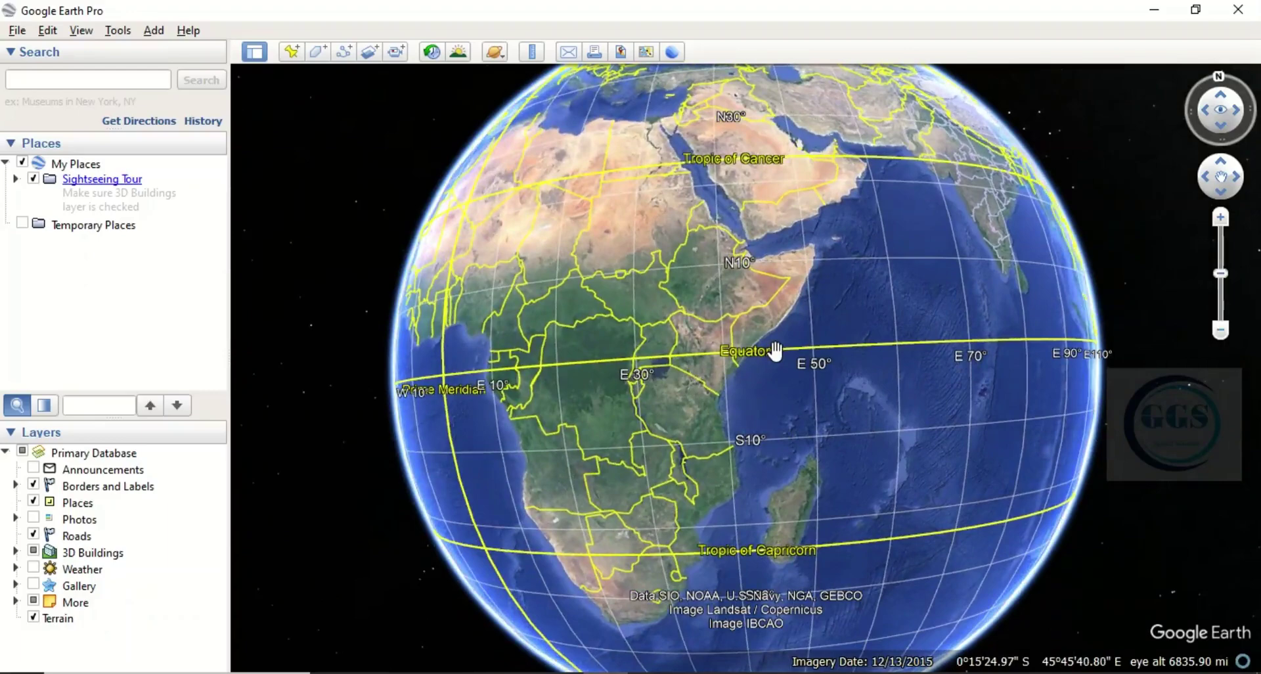
pyautogui.moveTo(478, 376); pyautogui.dragTo(600, 360)
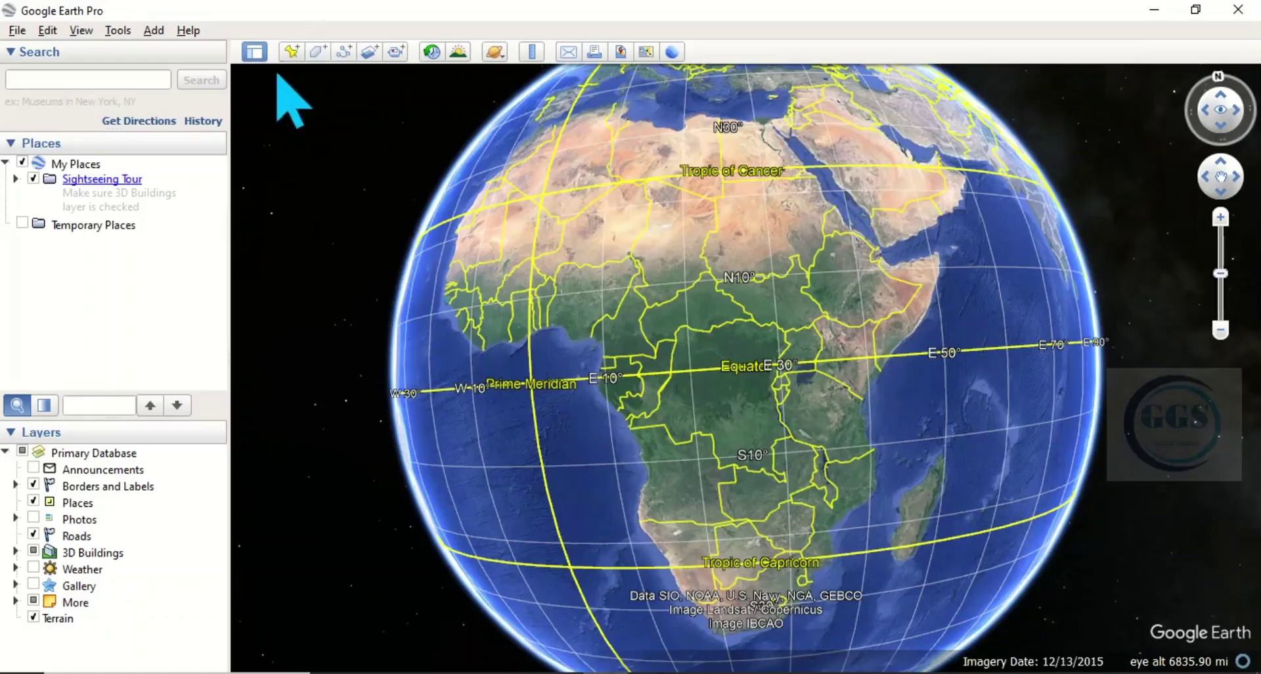
# Step: In Tools > Options, set Show Lat/Long to Universal Transverse Mercator and apply it
pyautogui.click(126, 32)
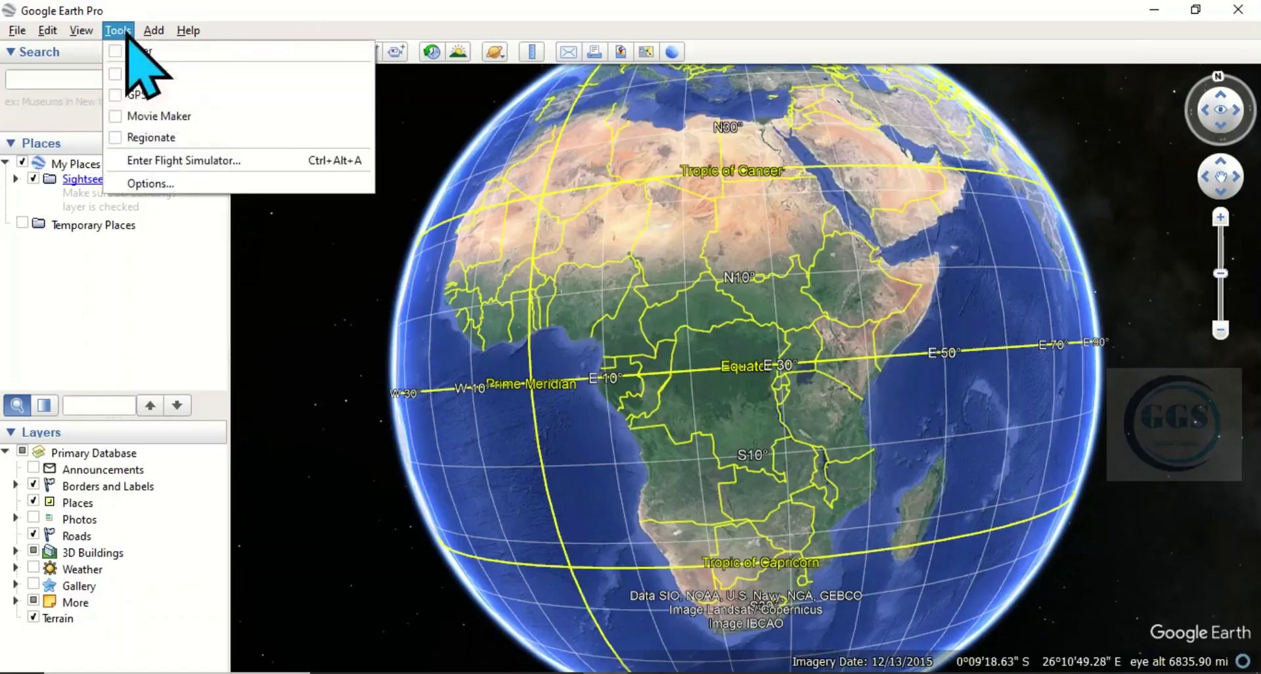
pyautogui.click(156, 186)
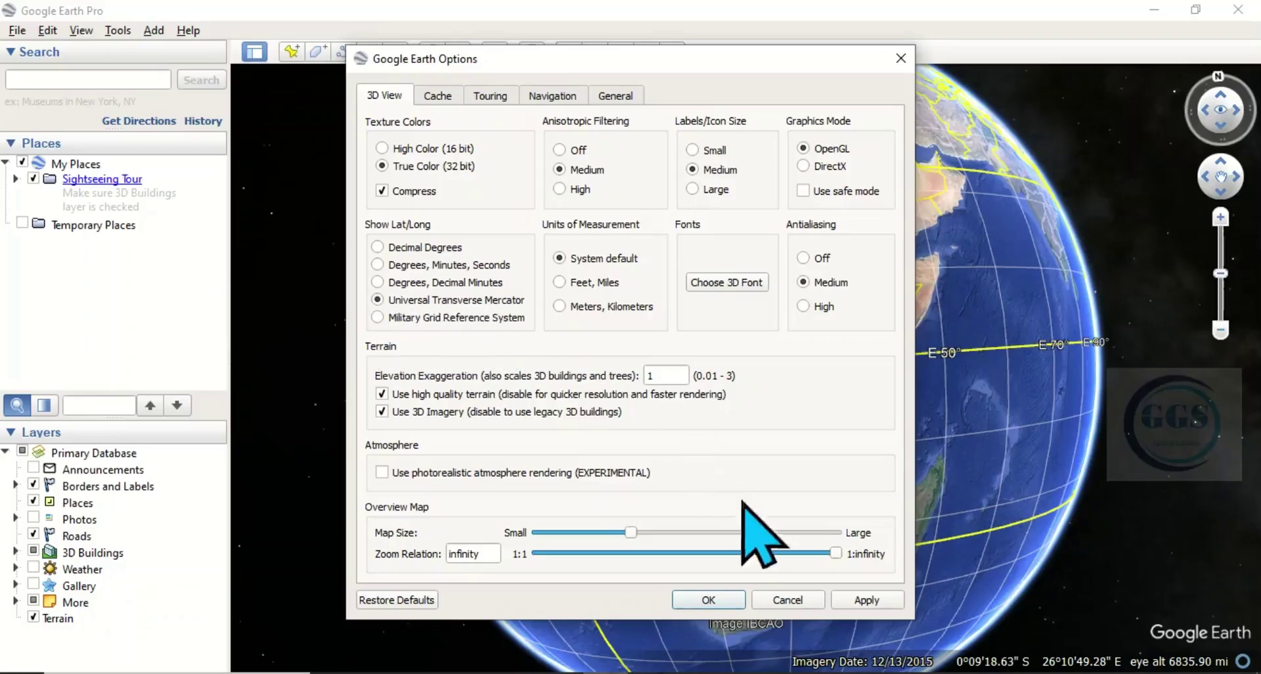
pyautogui.click(862, 603)
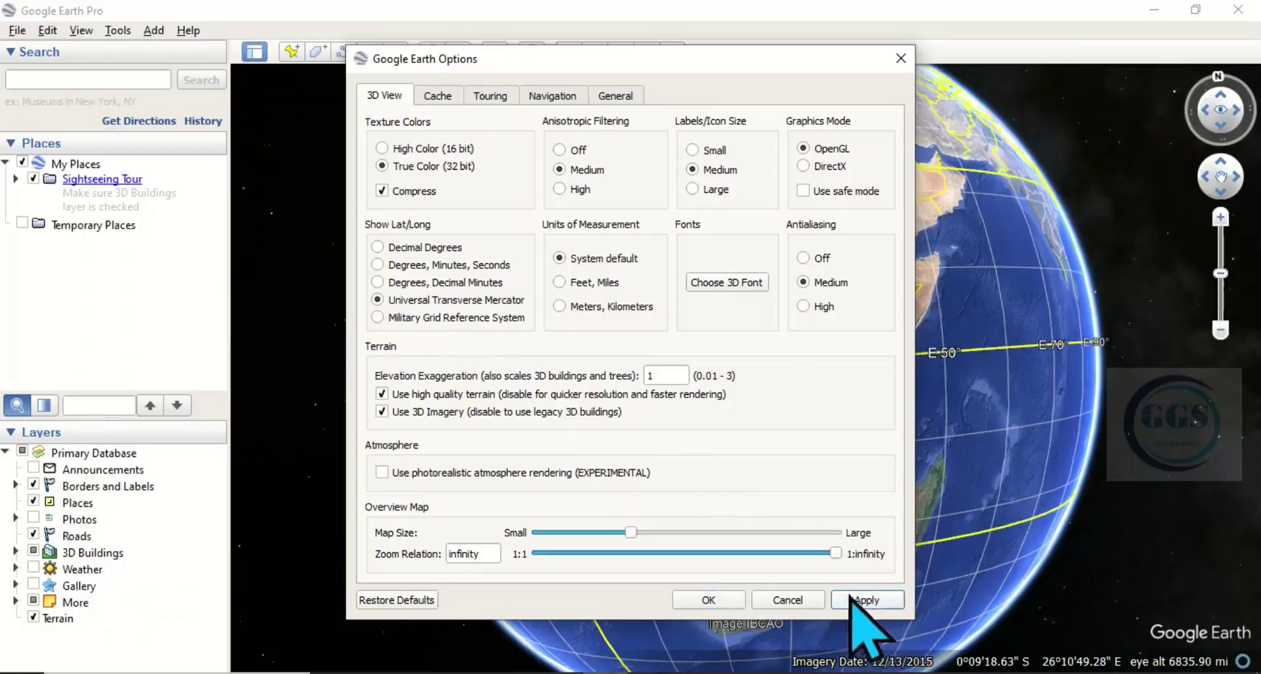
pyautogui.click(713, 599)
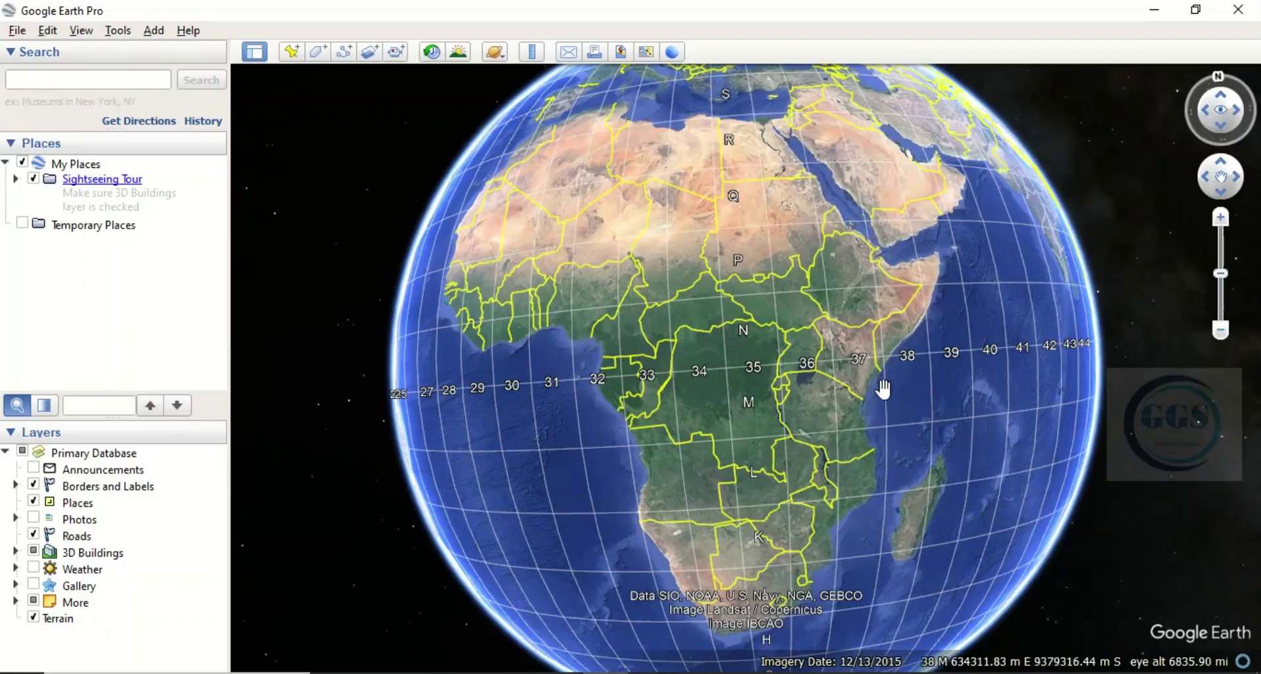
# Step: Rotate the globe north over Arabia and Europe, then zoom in on the polar ring of zones 1–60
pyautogui.moveTo(870, 389); pyautogui.dragTo(777, 445)
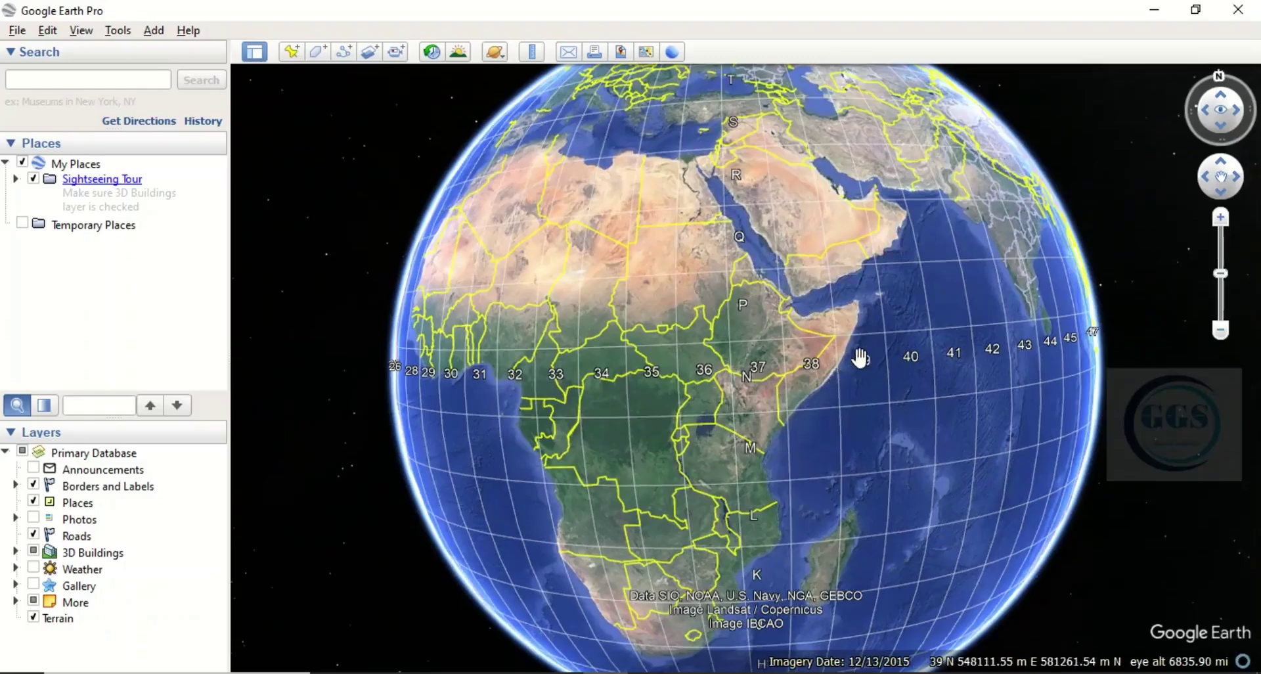
pyautogui.moveTo(860, 358); pyautogui.dragTo(844, 406)
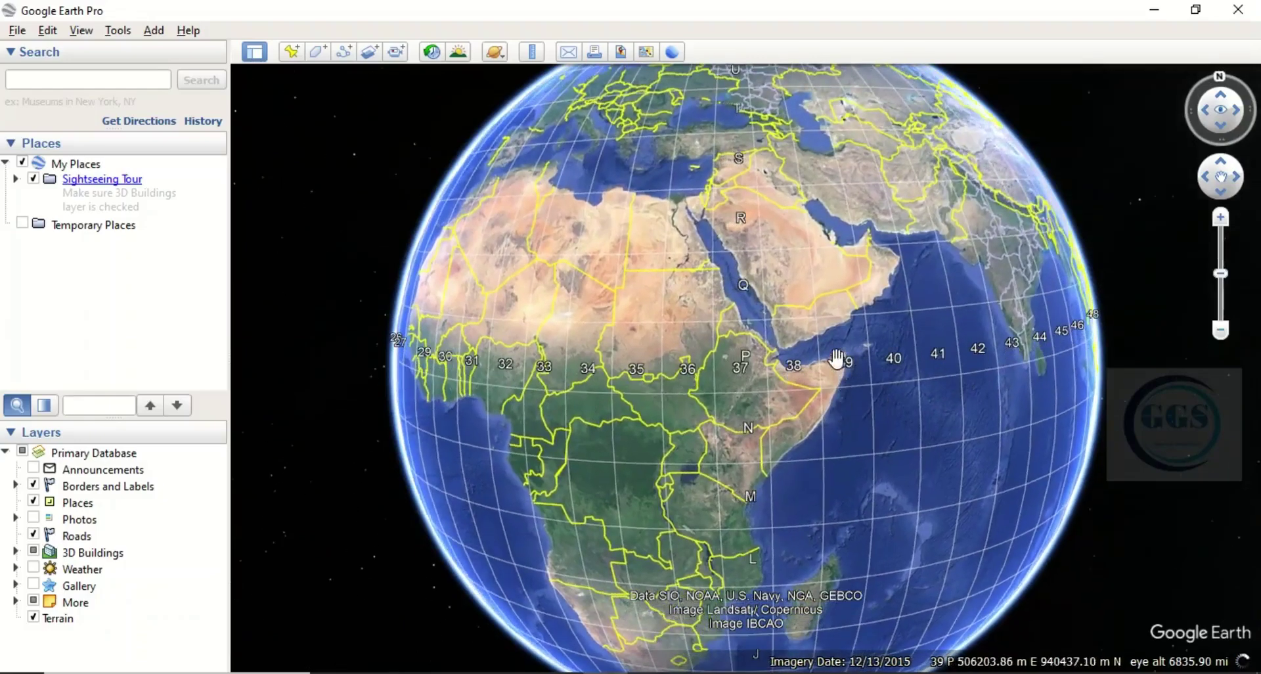
pyautogui.moveTo(755, 310); pyautogui.dragTo(759, 422)
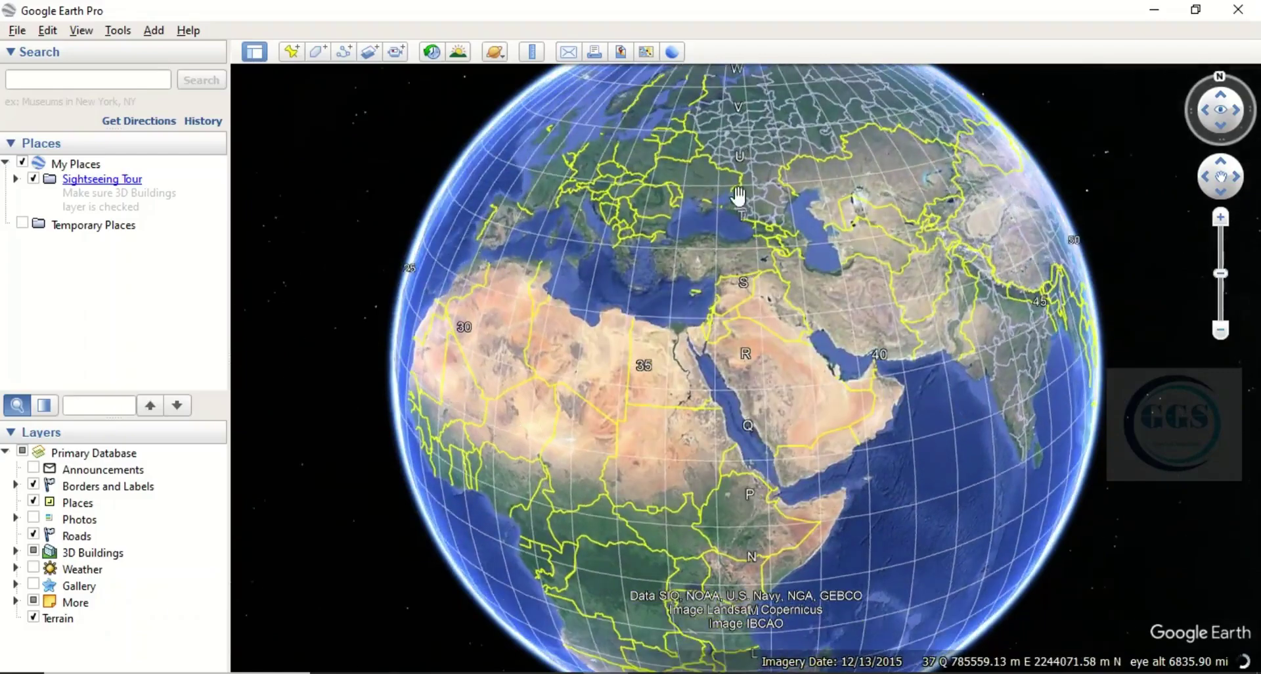
pyautogui.moveTo(734, 186); pyautogui.dragTo(754, 390)
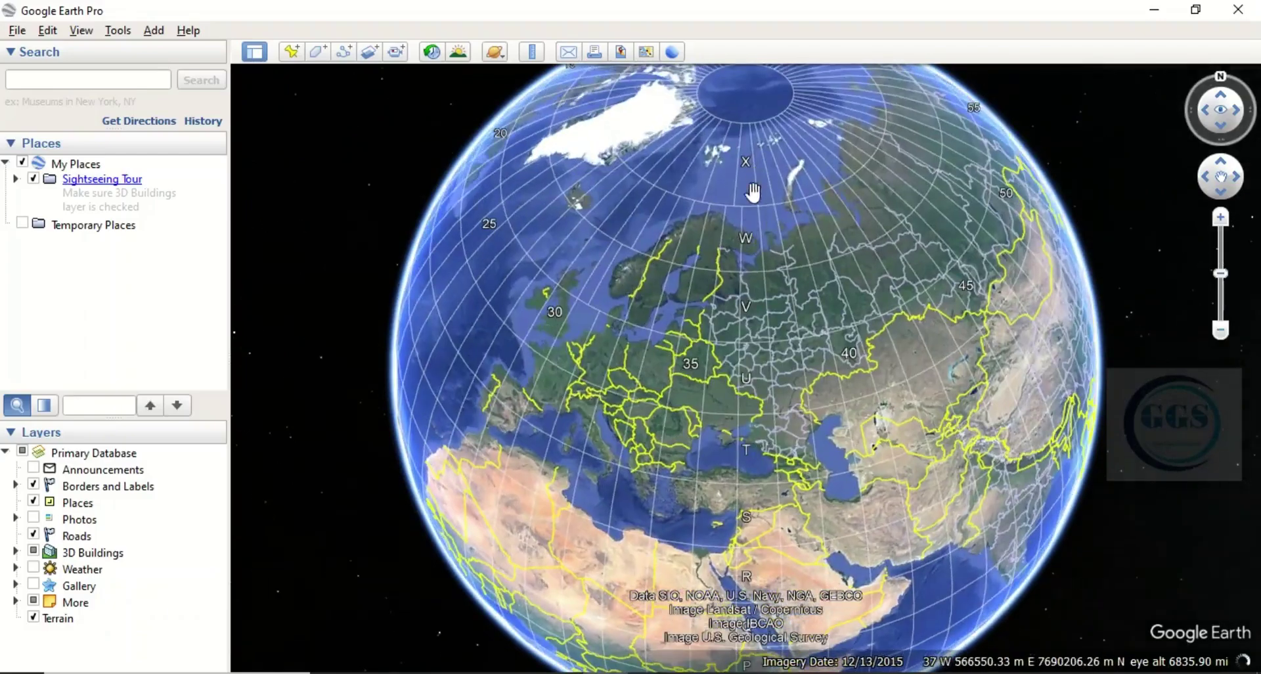
pyautogui.moveTo(753, 214); pyautogui.dragTo(755, 348)
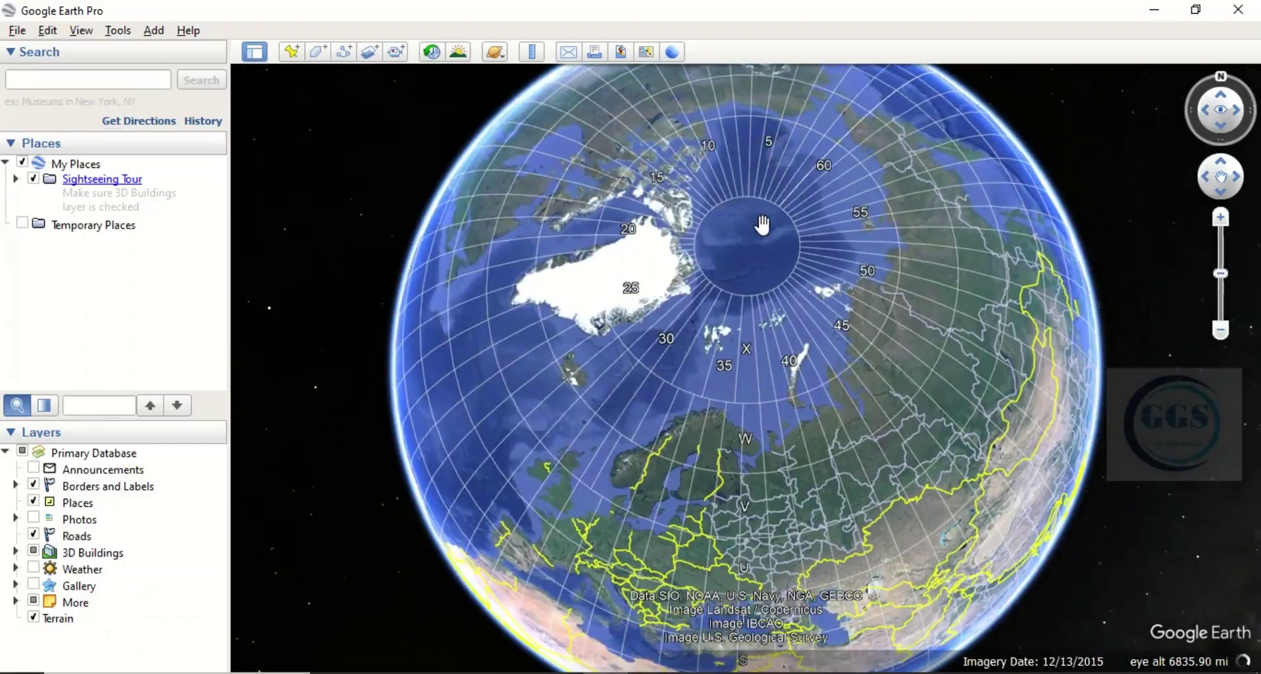
pyautogui.scroll(3, 762, 213)
pyautogui.scroll(2, 748, 234)
pyautogui.scroll(3, 747, 231)
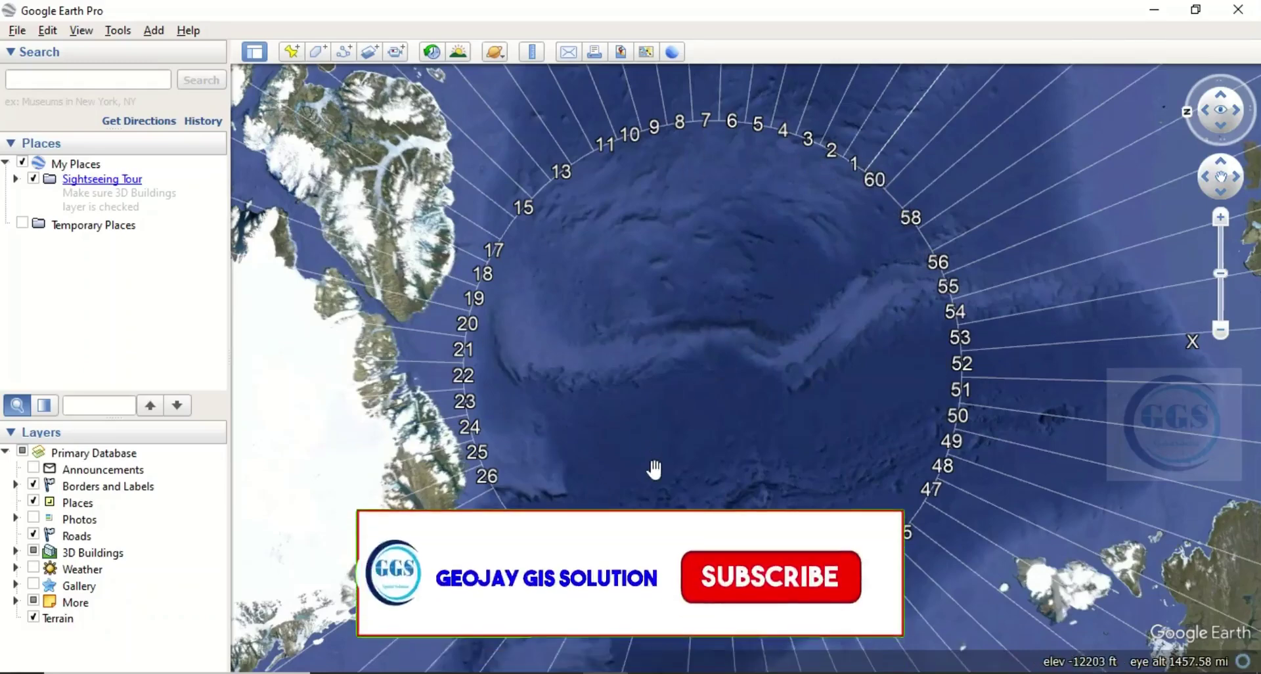
# Step: Pan south from Svalbard across Europe and Africa to Antarctica's band-C zones 21–47
pyautogui.moveTo(661, 489); pyautogui.dragTo(717, 301)
pyautogui.scroll(3, 755, 539)
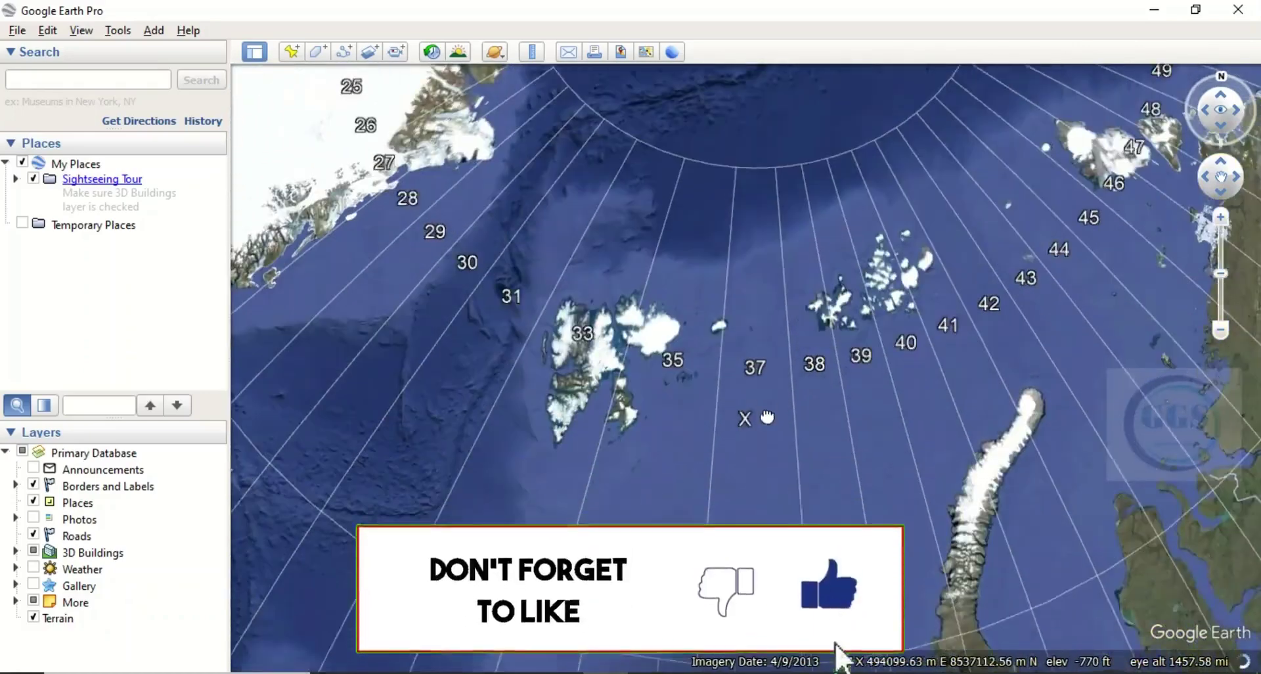
pyautogui.moveTo(767, 418); pyautogui.dragTo(793, 219)
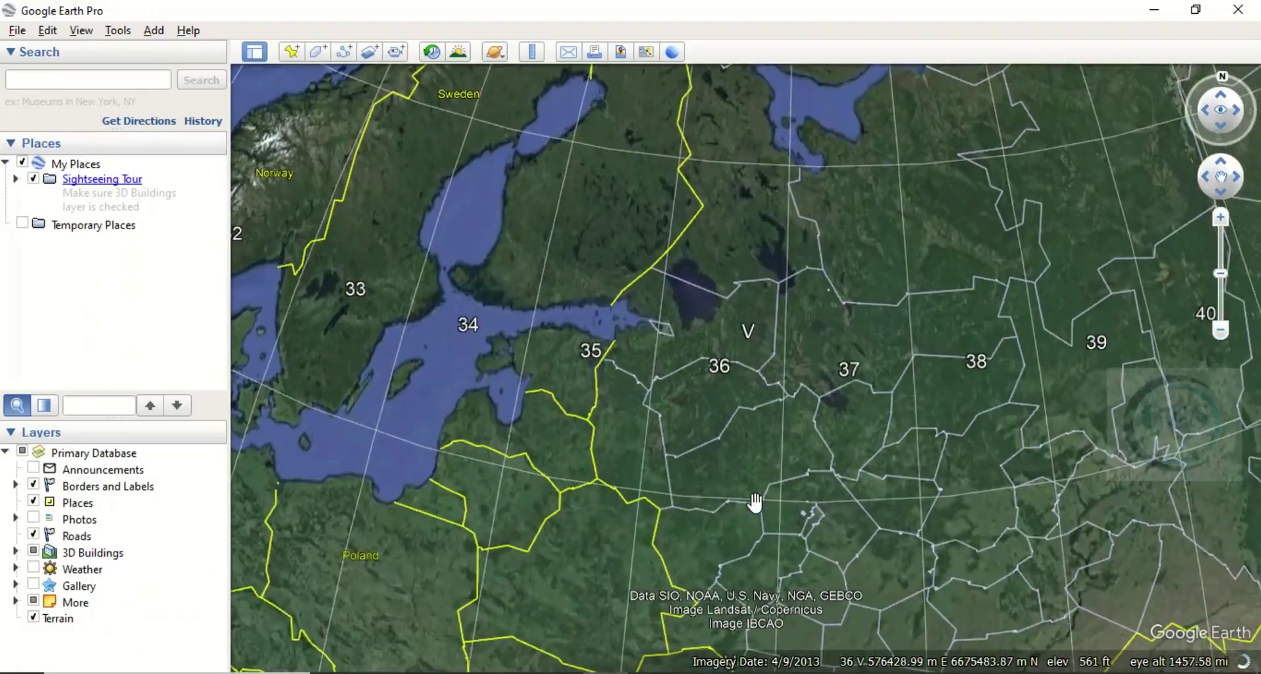
pyautogui.moveTo(755, 501); pyautogui.dragTo(776, 197)
pyautogui.moveTo(749, 465); pyautogui.dragTo(768, 267)
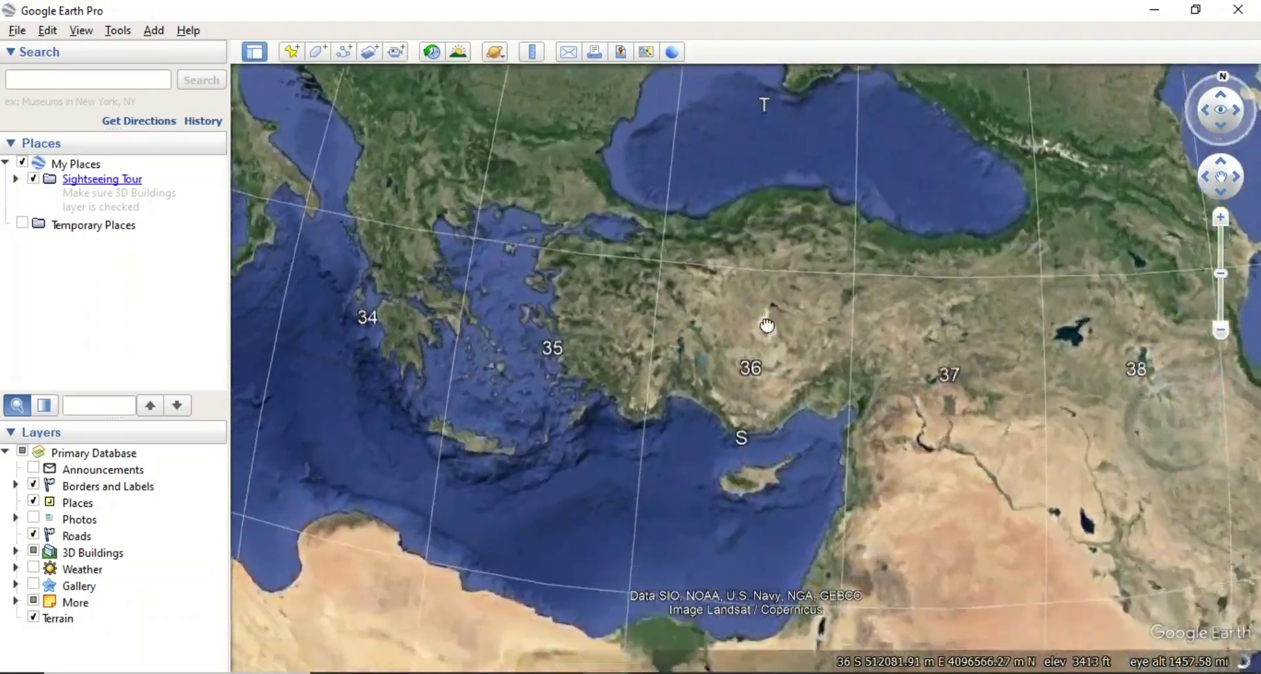
pyautogui.moveTo(742, 436); pyautogui.dragTo(760, 334)
pyautogui.moveTo(715, 445); pyautogui.dragTo(723, 192)
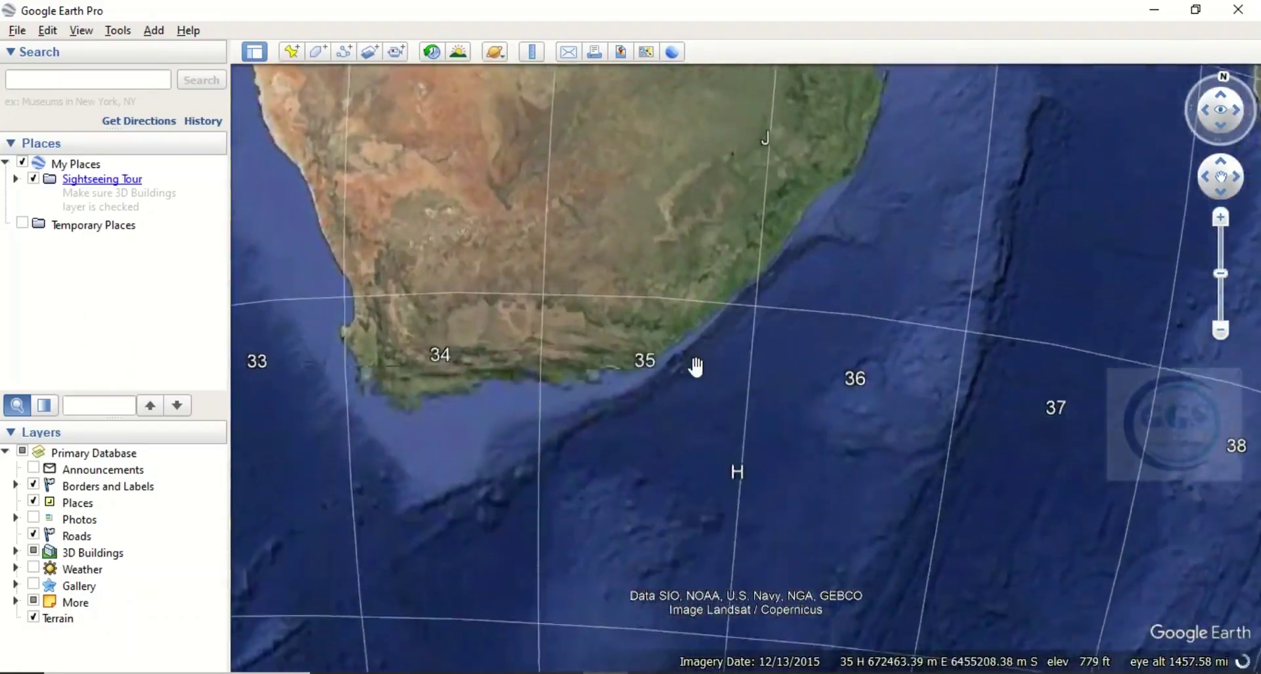
pyautogui.moveTo(695, 366); pyautogui.dragTo(720, 161)
pyautogui.moveTo(707, 338); pyautogui.dragTo(765, 70)
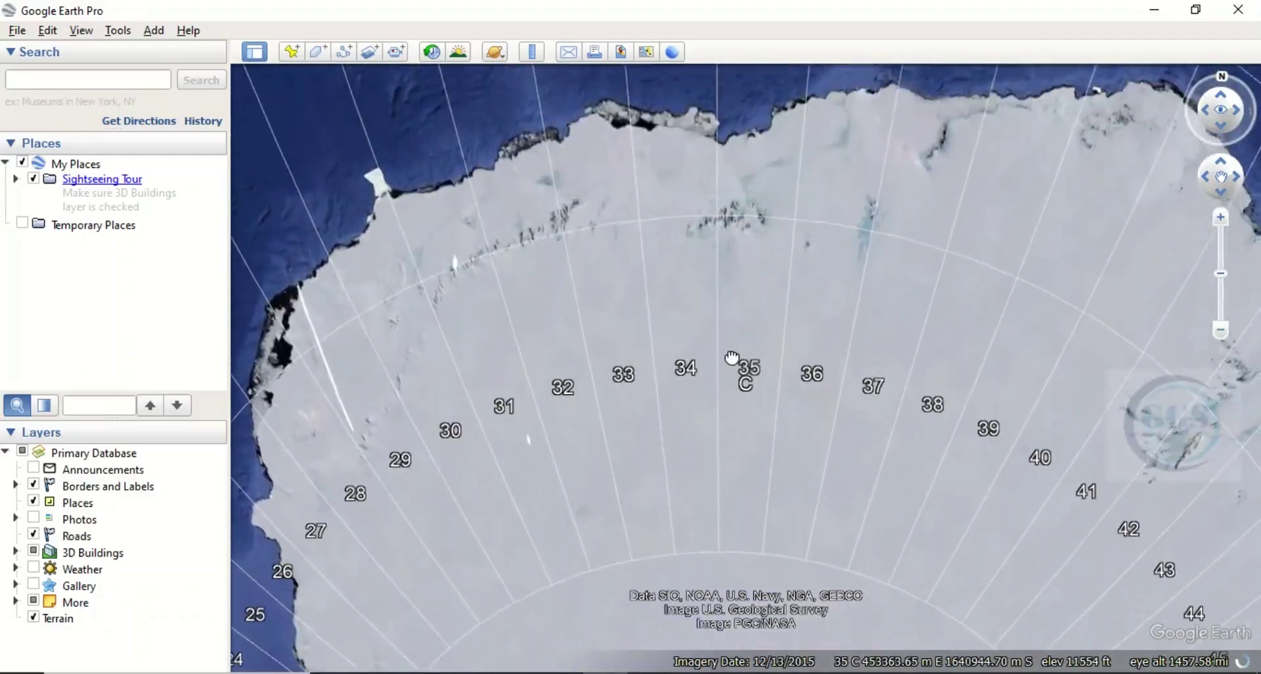
# Step: Pan north from Antarctica through bands D, E and F to the southern African coast
pyautogui.moveTo(745, 274); pyautogui.dragTo(745, 224)
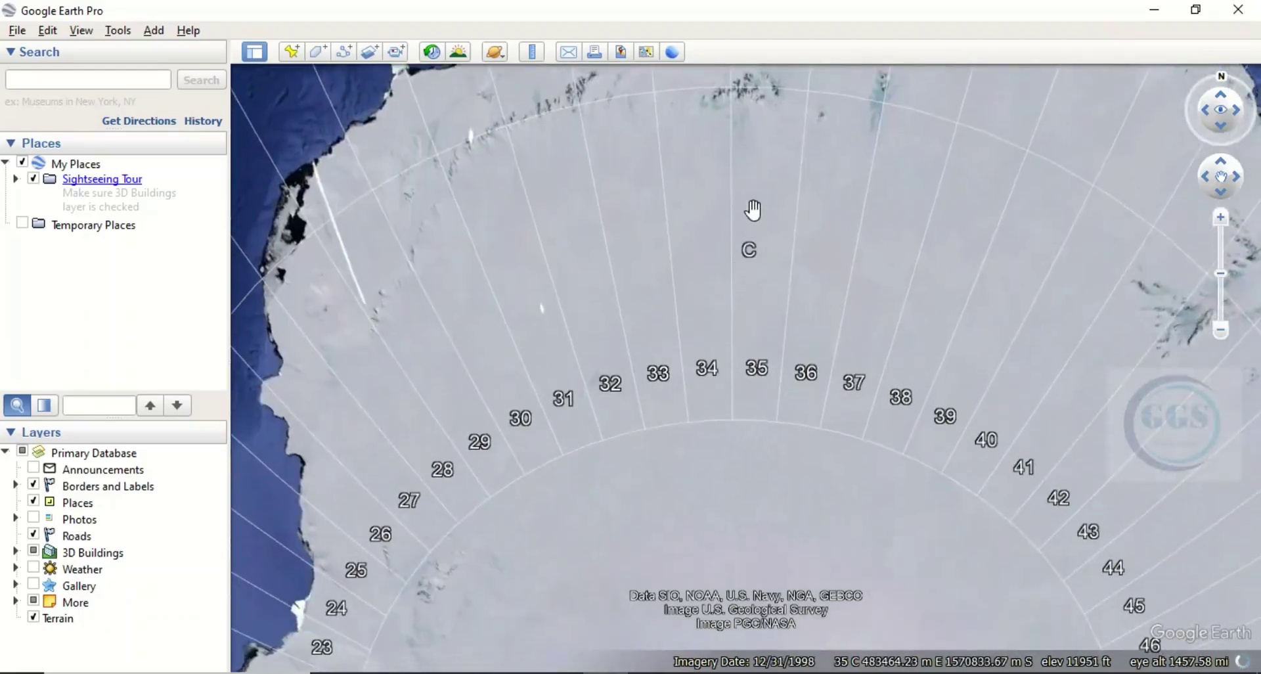
pyautogui.moveTo(752, 195); pyautogui.dragTo(760, 431)
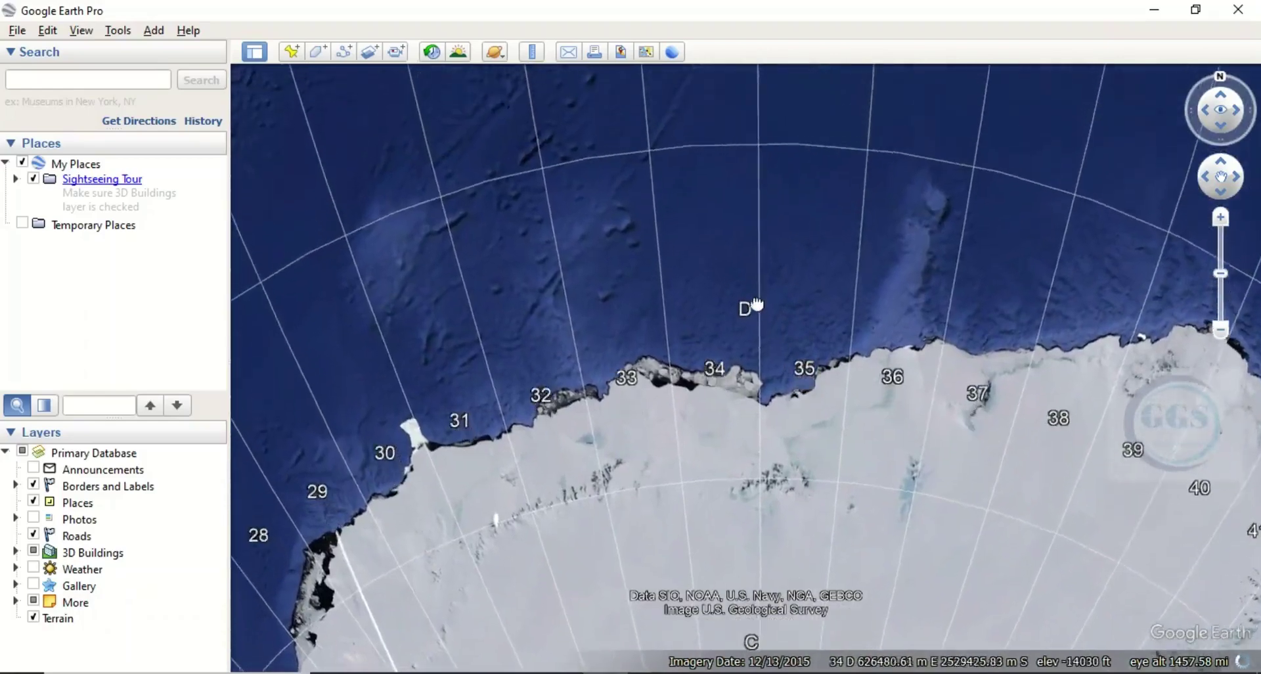
pyautogui.moveTo(756, 320); pyautogui.dragTo(775, 389)
pyautogui.moveTo(751, 318); pyautogui.dragTo(769, 489)
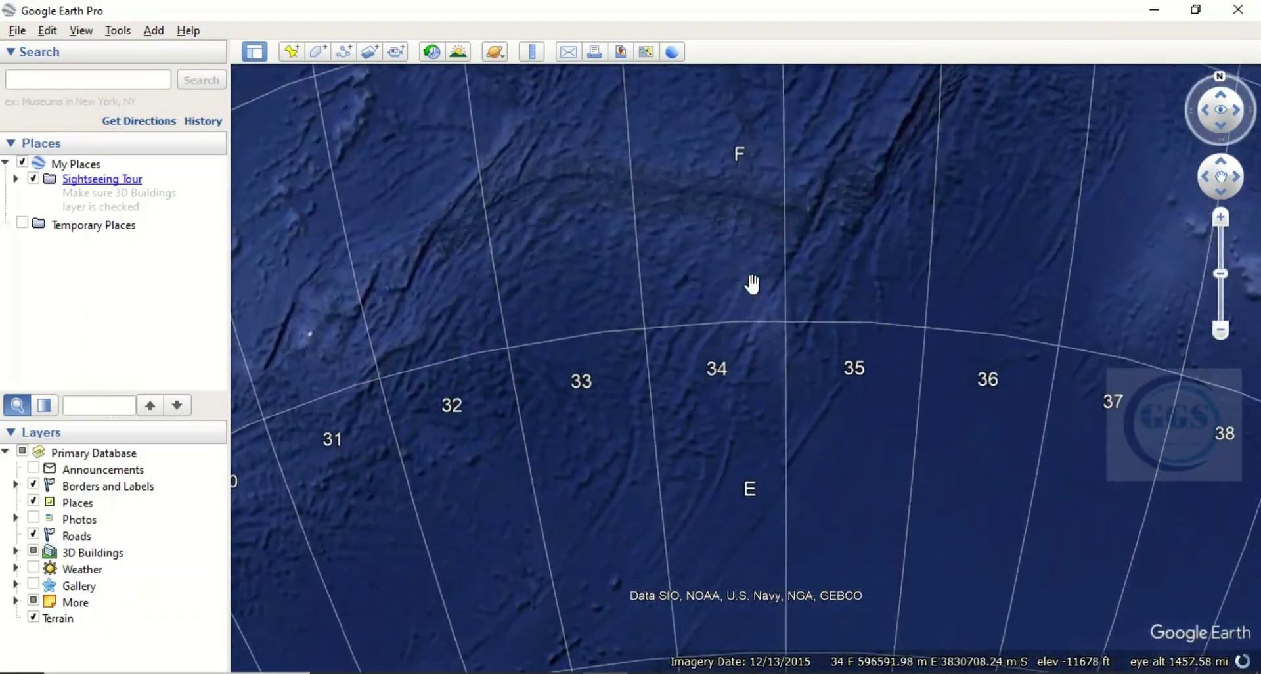
pyautogui.moveTo(765, 187); pyautogui.dragTo(768, 411)
pyautogui.moveTo(779, 236); pyautogui.dragTo(754, 451)
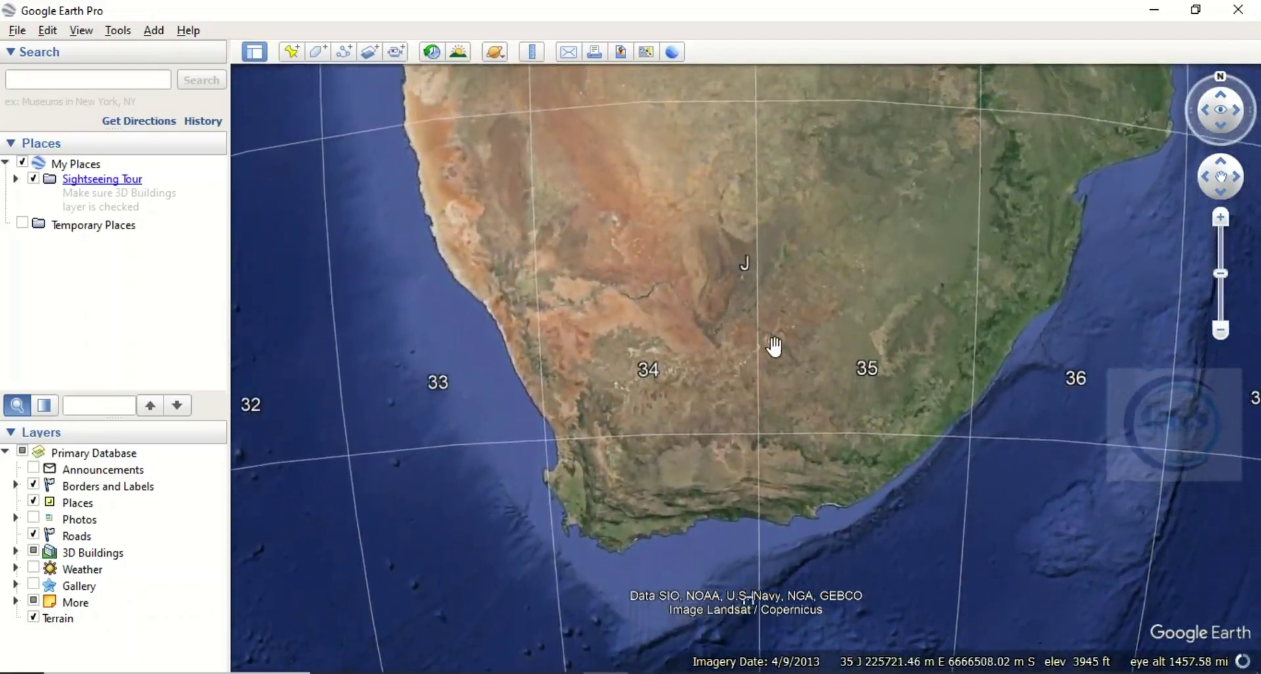
# Step: Continue north over Zambia, the DRC, South Sudan and Ethiopia into the Sahara around band P
pyautogui.moveTo(767, 306); pyautogui.dragTo(755, 416)
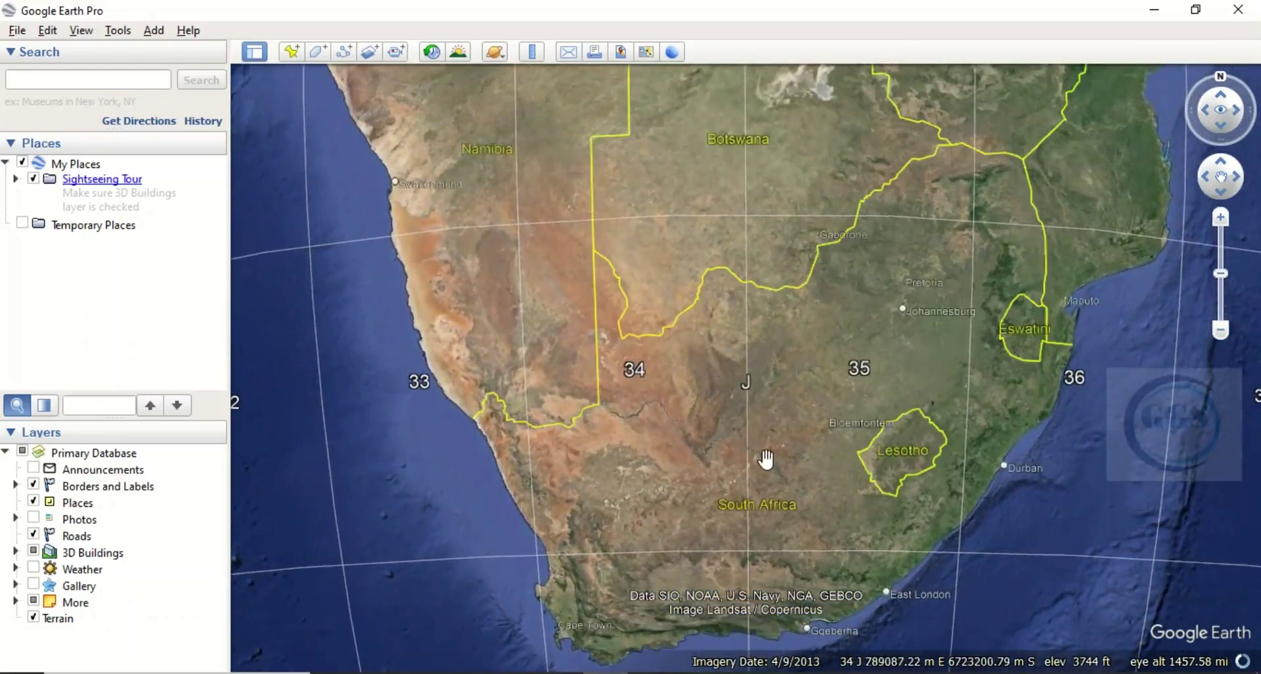
pyautogui.moveTo(756, 221); pyautogui.dragTo(760, 374)
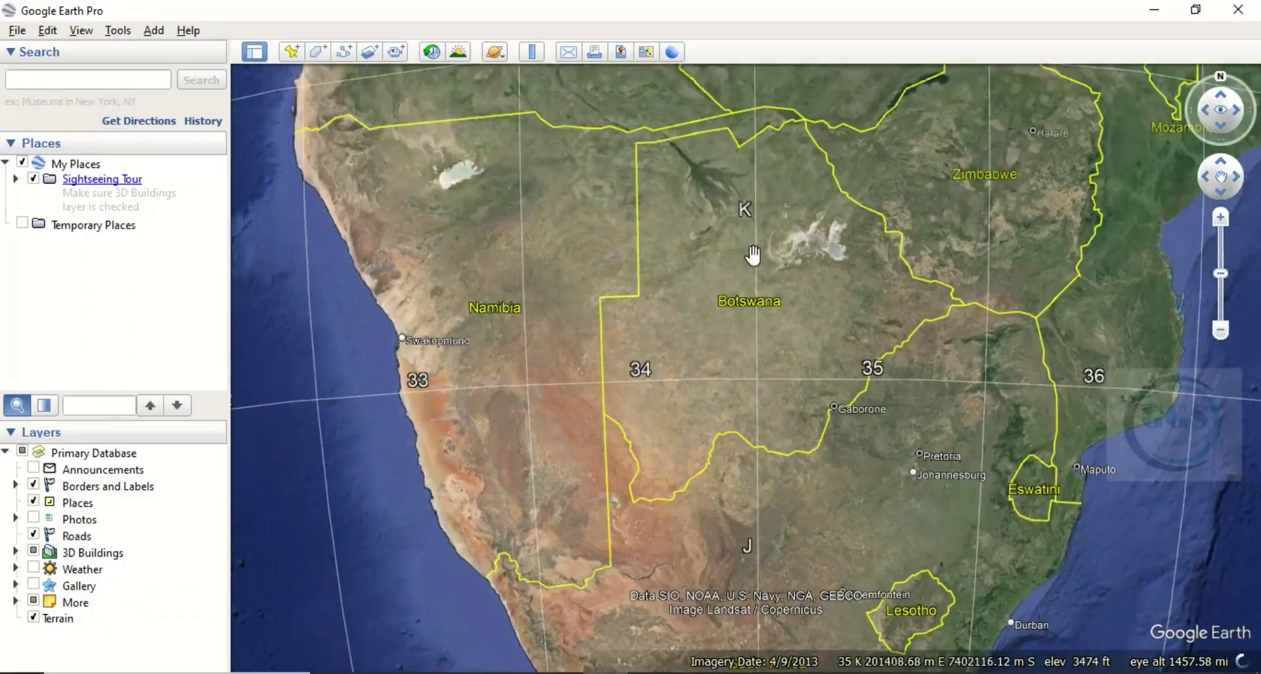
pyautogui.moveTo(754, 242); pyautogui.dragTo(756, 368)
pyautogui.moveTo(748, 262); pyautogui.dragTo(740, 427)
pyautogui.moveTo(746, 191); pyautogui.dragTo(738, 304)
pyautogui.moveTo(736, 125); pyautogui.dragTo(729, 365)
pyautogui.moveTo(748, 236); pyautogui.dragTo(753, 421)
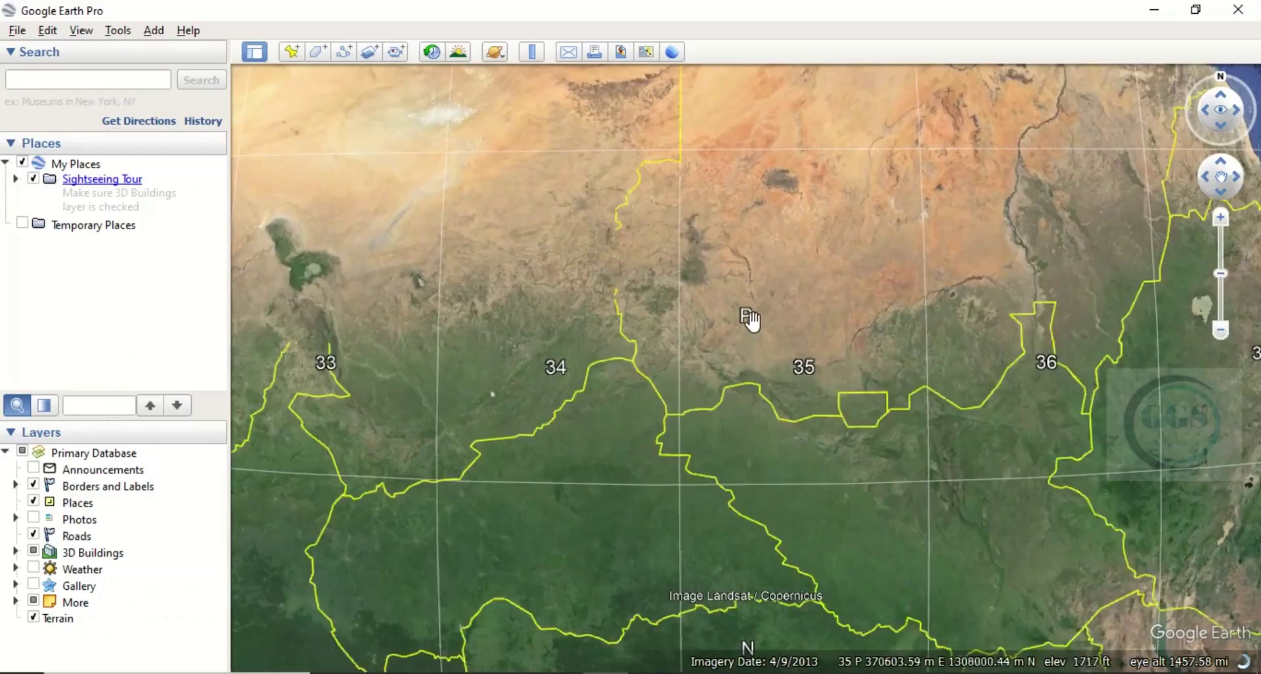
pyautogui.moveTo(746, 318); pyautogui.dragTo(740, 455)
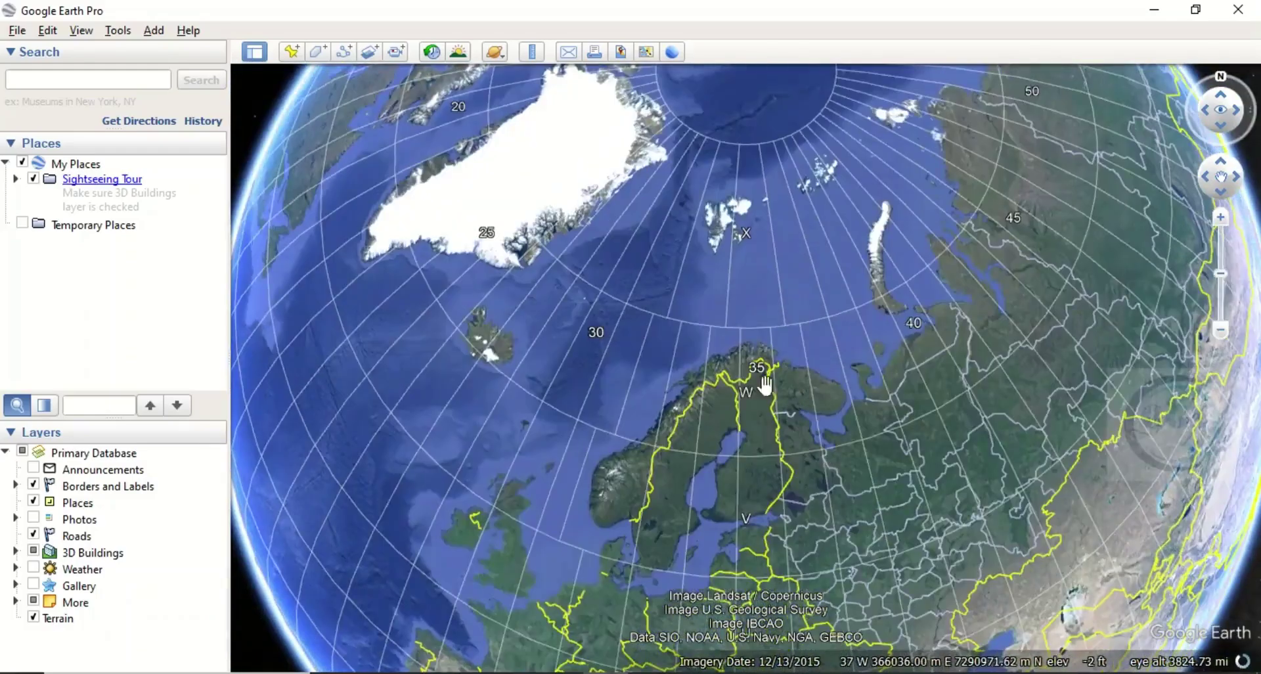
# Step: Turn the globe from Scandinavia to West Africa and zoom in on zones 30–35, bands N and P
pyautogui.moveTo(765, 384); pyautogui.dragTo(669, 217)
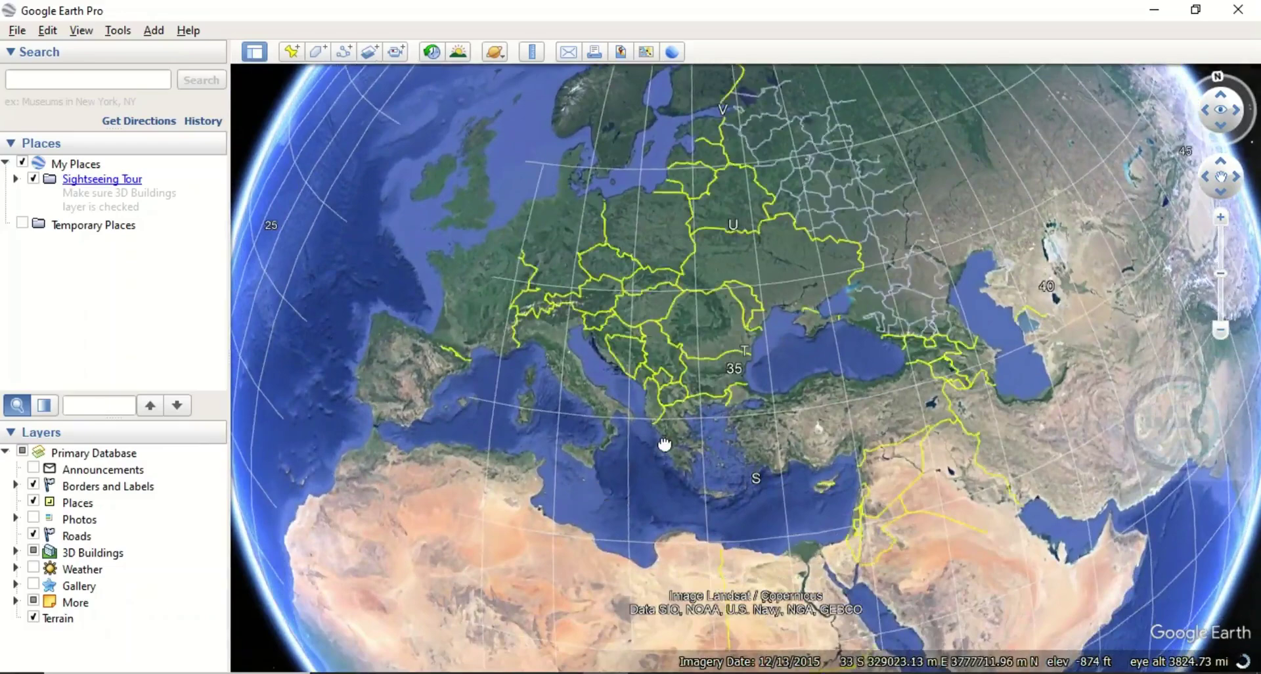
pyautogui.moveTo(665, 445); pyautogui.dragTo(807, 248)
pyautogui.moveTo(661, 535); pyautogui.dragTo(650, 338)
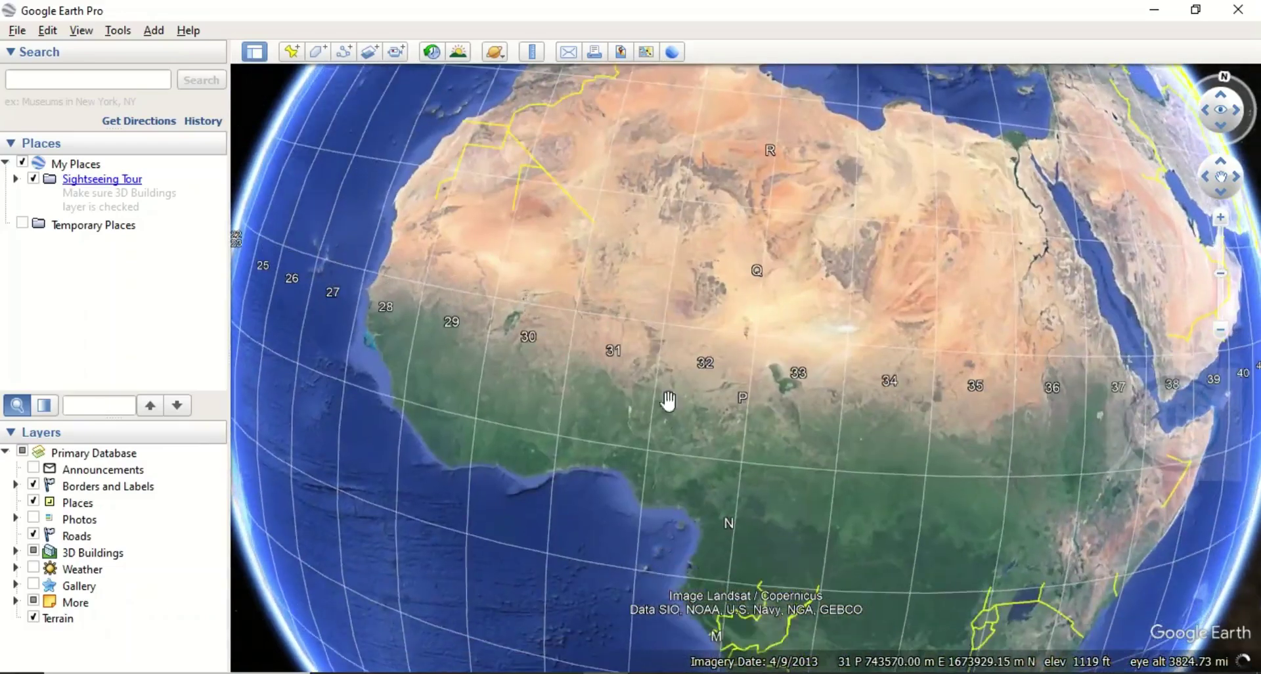
pyautogui.moveTo(710, 463); pyautogui.dragTo(704, 366)
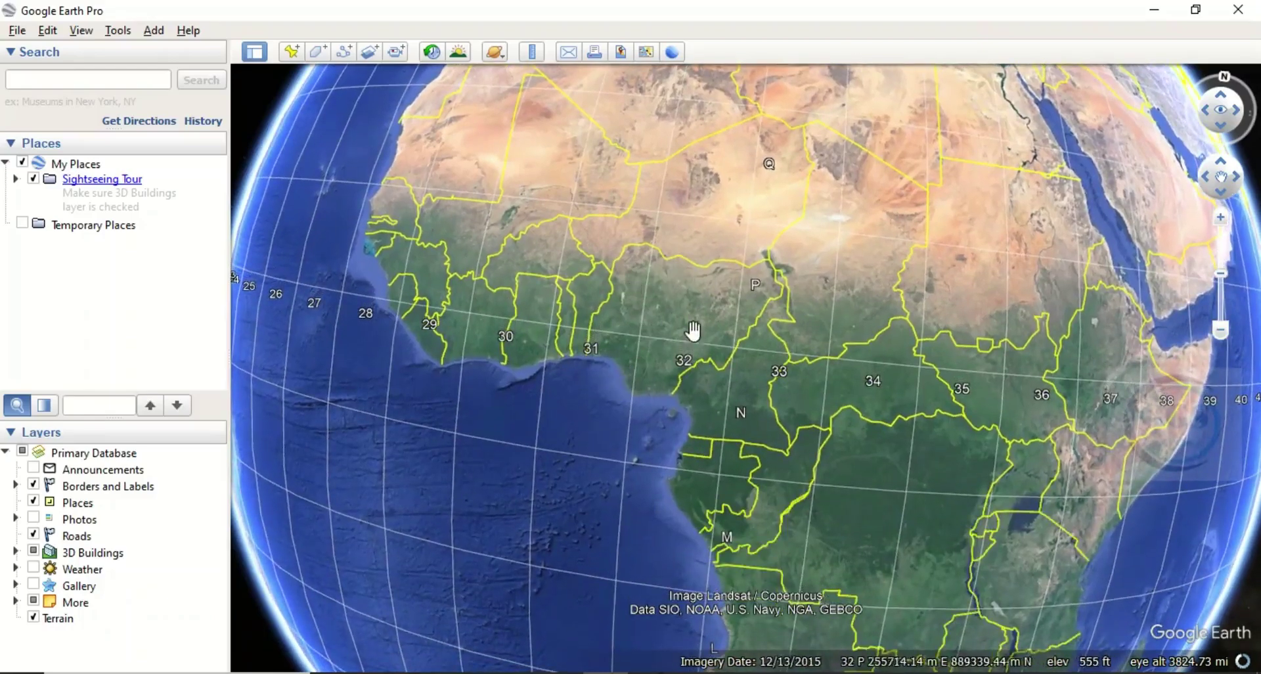
pyautogui.scroll(-2, 658, 309)
pyautogui.scroll(3, 659, 312)
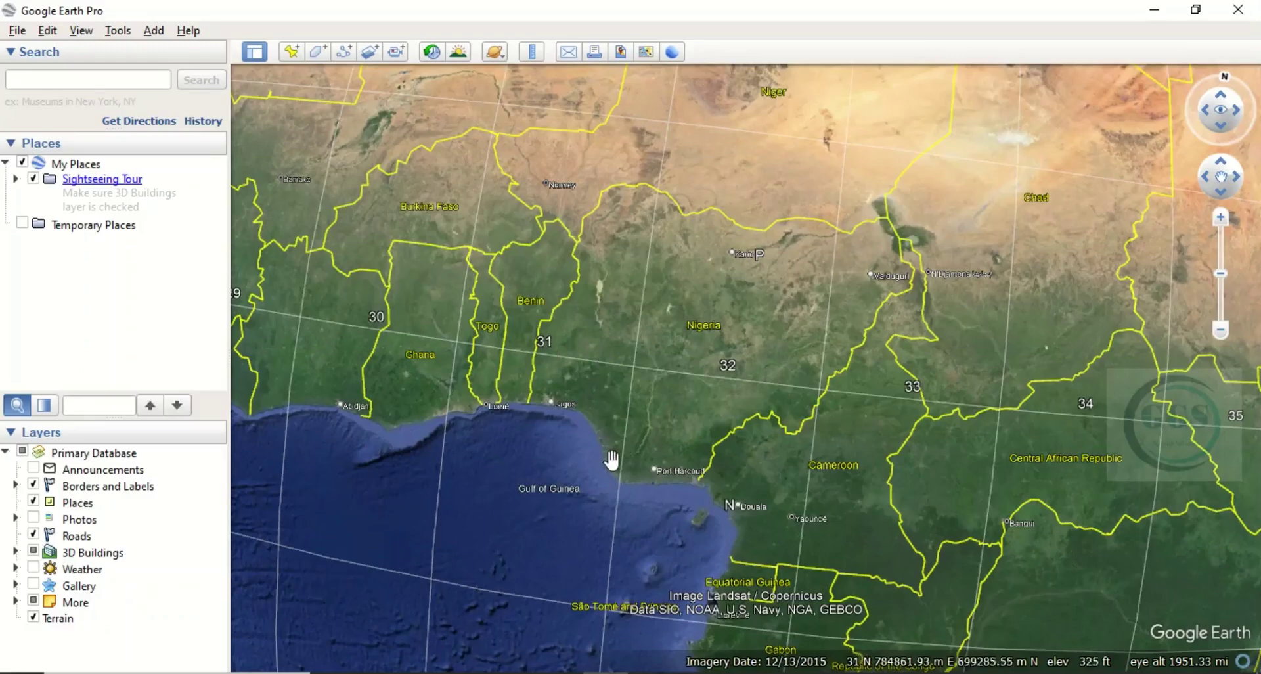
# Step: Pan east from Nigeria across Cameroon and the Central African Republic toward East Africa
pyautogui.moveTo(676, 467); pyautogui.dragTo(657, 391)
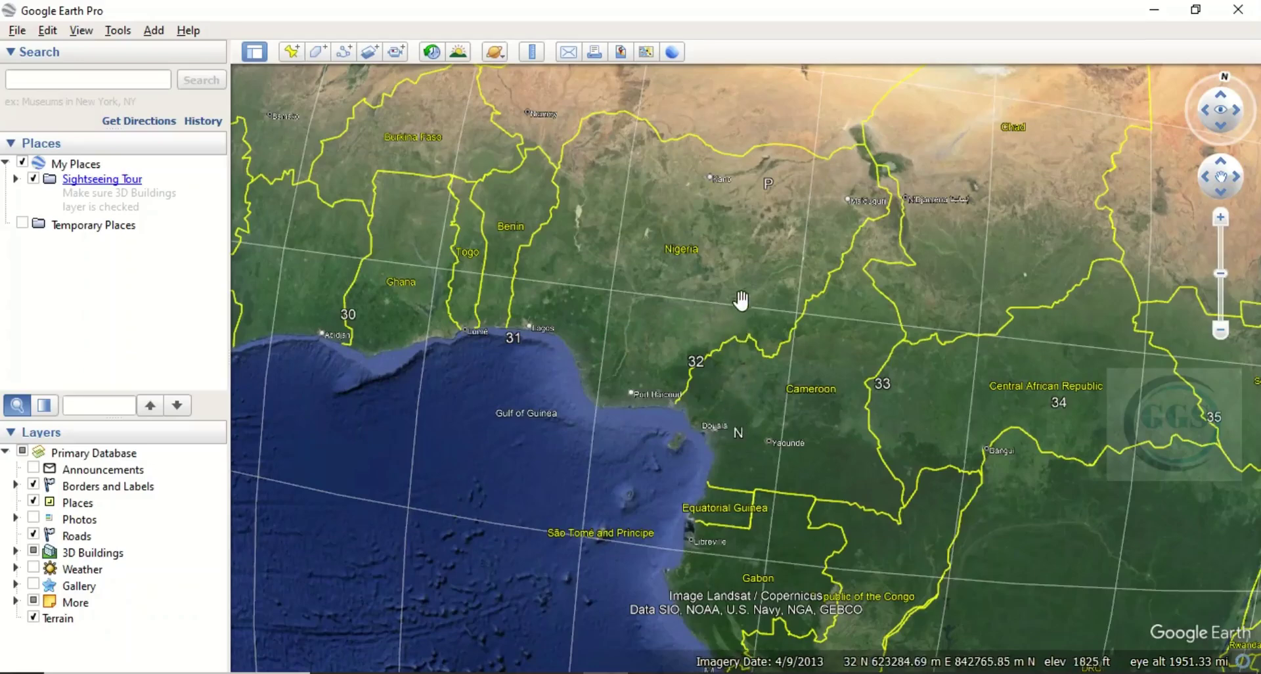
pyautogui.moveTo(760, 284); pyautogui.dragTo(652, 248)
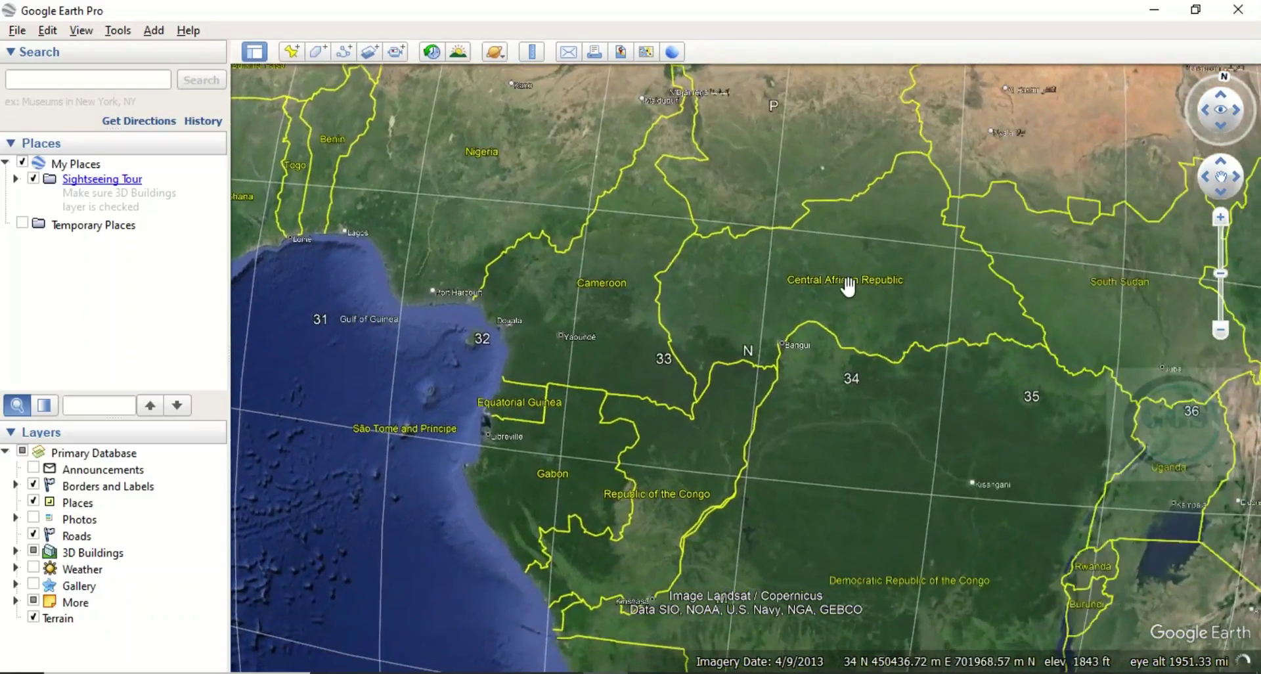
pyautogui.moveTo(881, 292); pyautogui.dragTo(770, 338)
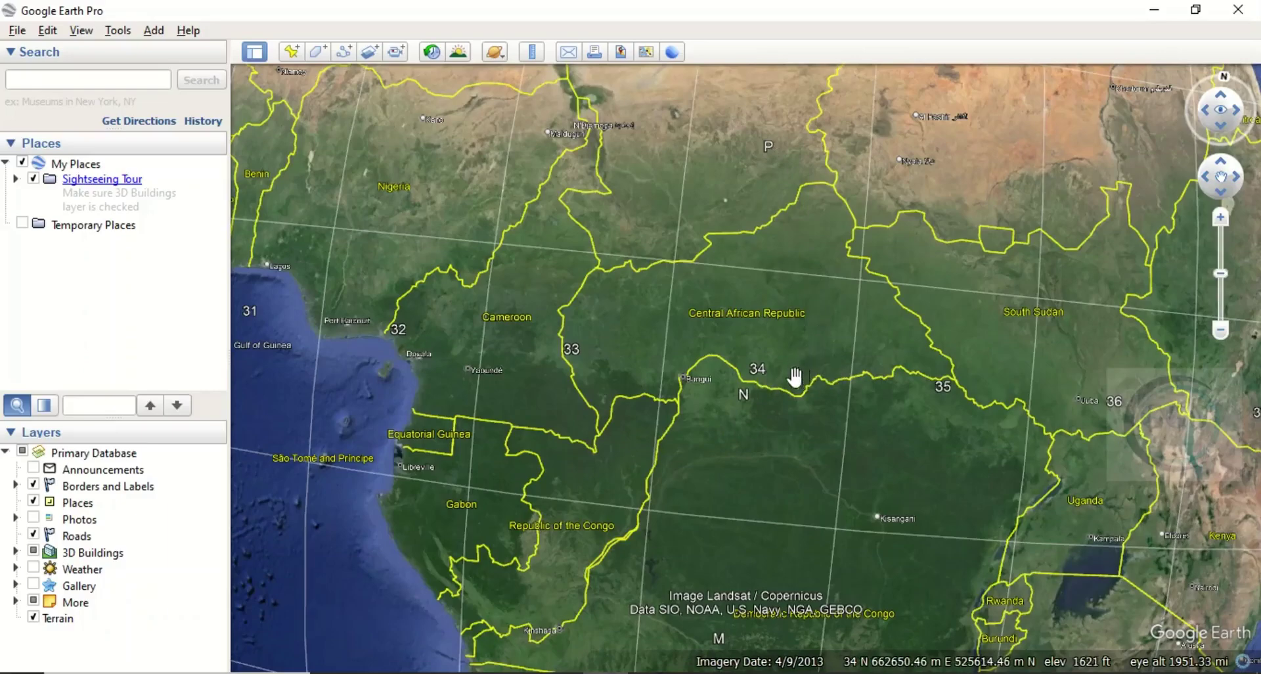
pyautogui.moveTo(929, 374); pyautogui.dragTo(722, 243)
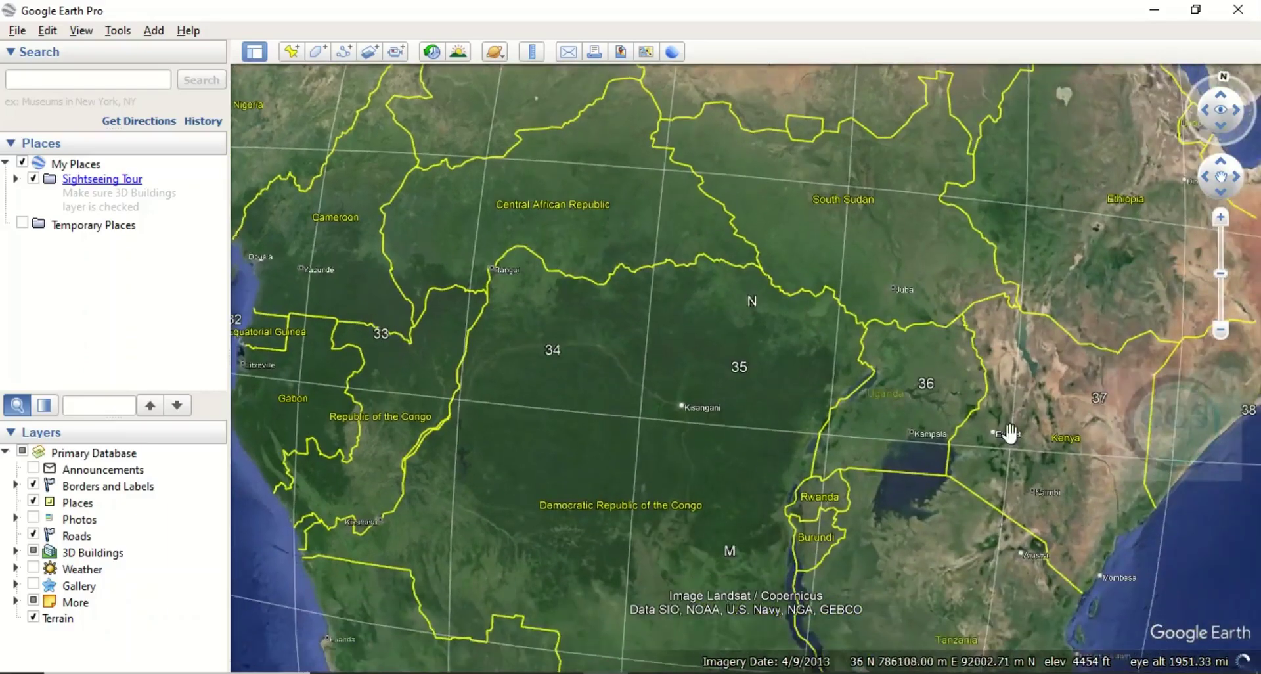
# Step: Pan from Kenya and Tanzania south via Mozambique to southern Africa, zones 32–38 in band J
pyautogui.moveTo(1007, 431); pyautogui.dragTo(759, 256)
pyautogui.moveTo(909, 450); pyautogui.dragTo(951, 357)
pyautogui.moveTo(808, 523); pyautogui.dragTo(892, 262)
pyautogui.moveTo(721, 451); pyautogui.dragTo(813, 346)
# Step: Pan the globe upward to centre South Africa and Lesotho, bringing band H into view
pyautogui.moveTo(715, 473); pyautogui.dragTo(715, 451)
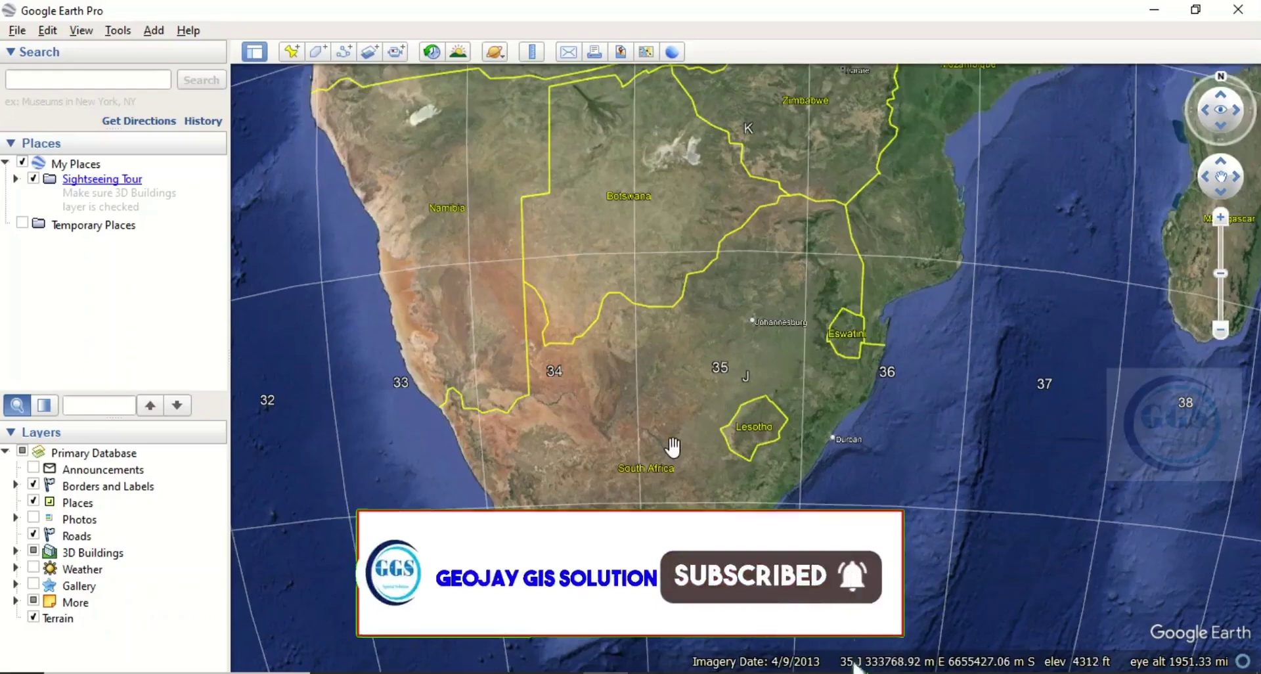
pyautogui.moveTo(671, 446); pyautogui.dragTo(675, 364)
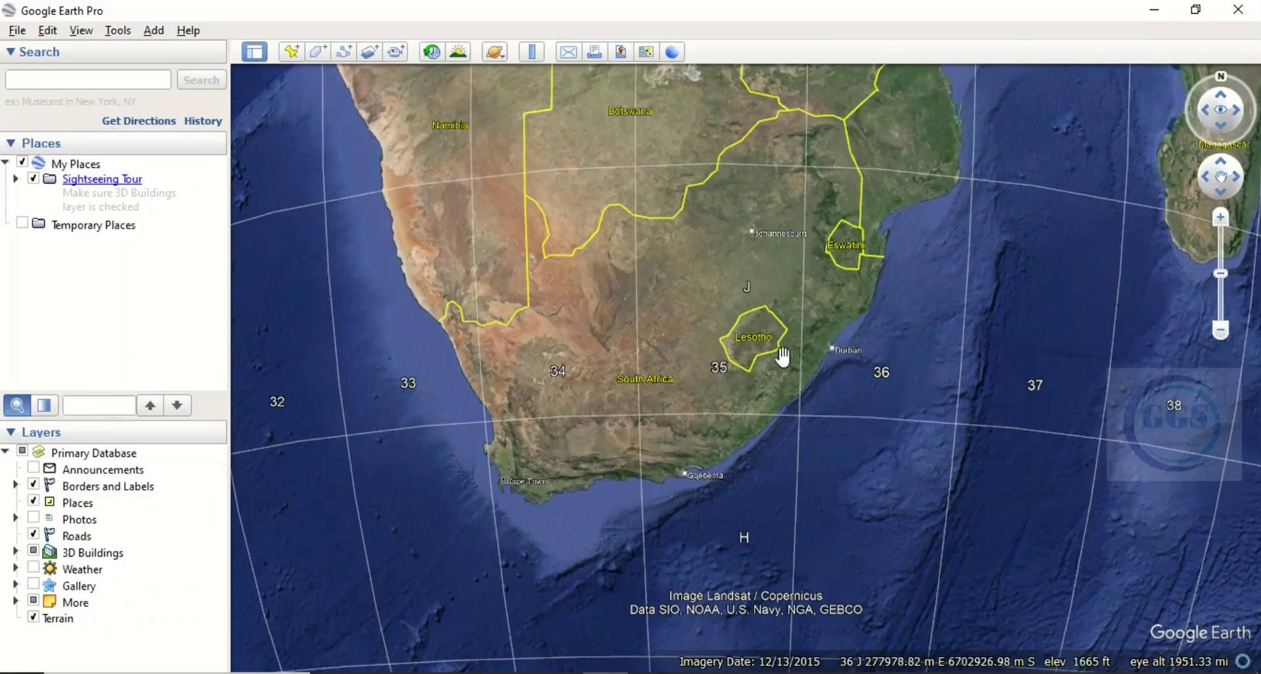
pyautogui.moveTo(768, 283); pyautogui.dragTo(753, 299)
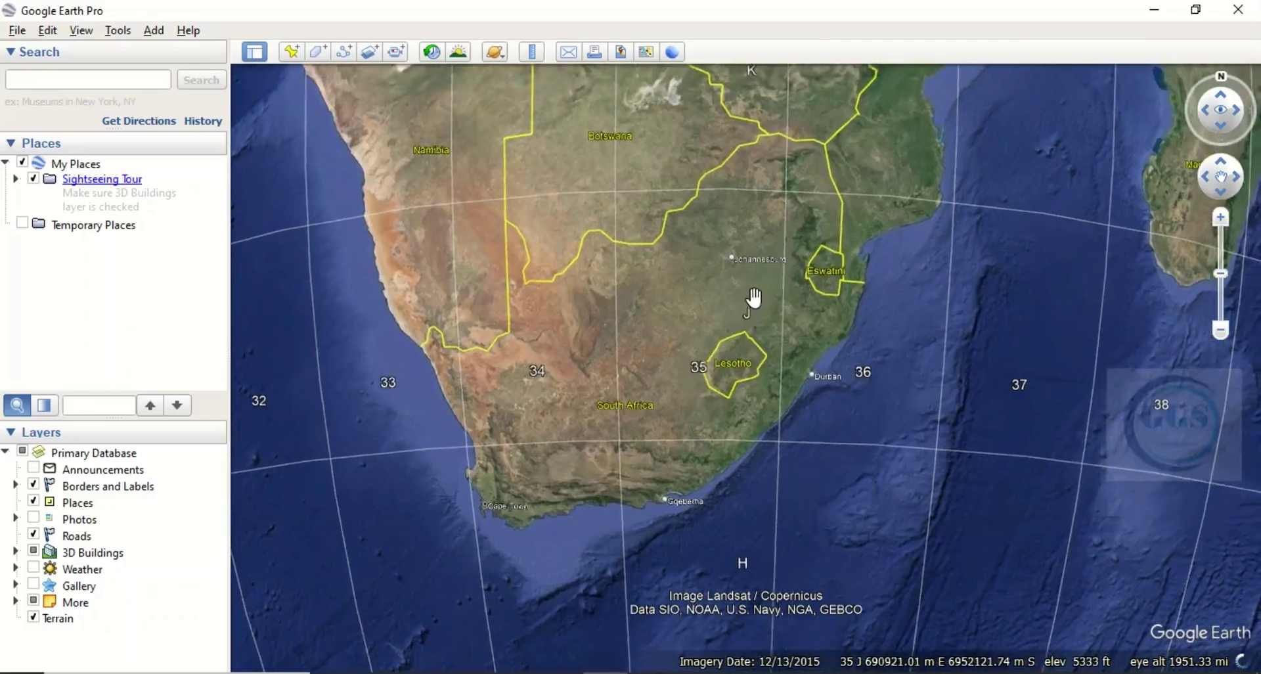